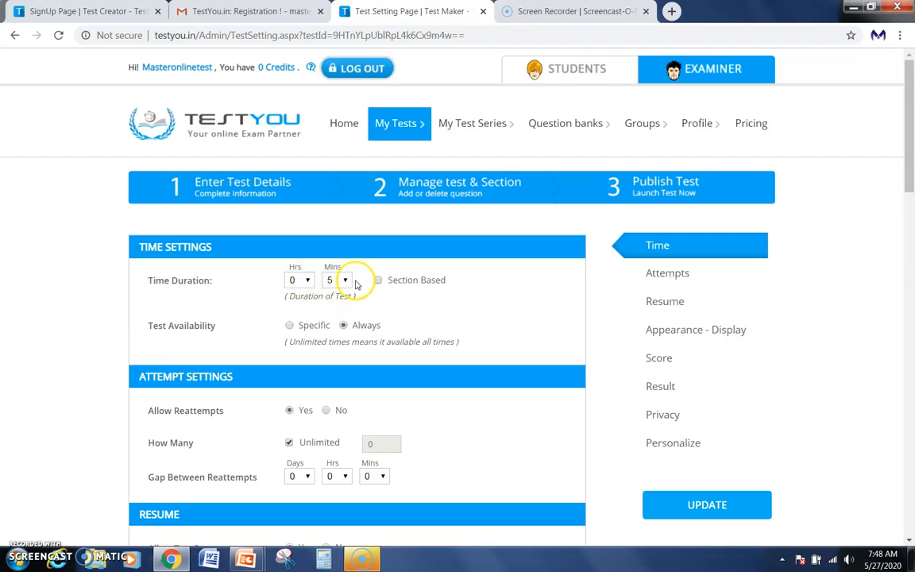
Step: Set the test duration to 0 hours 5 minutes and try Specific test availability before restoring Always
left_click(308, 279)
left_click_drag(304, 295, 347, 284)
left_click(347, 282)
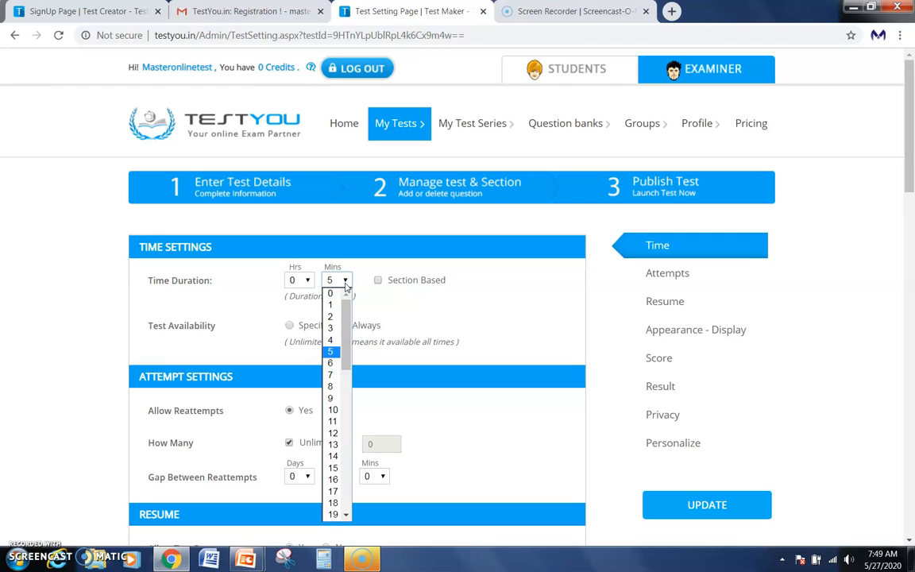
left_click(330, 352)
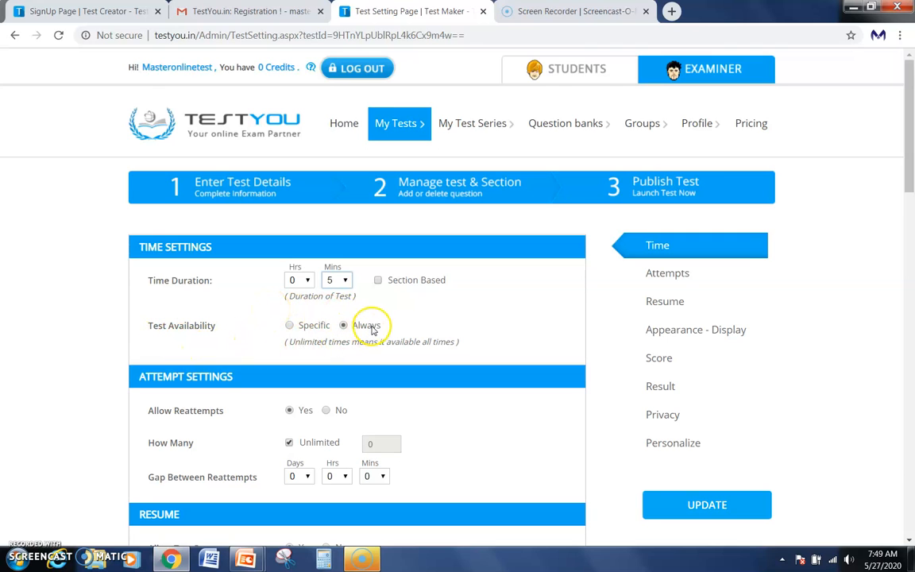
left_click(290, 326)
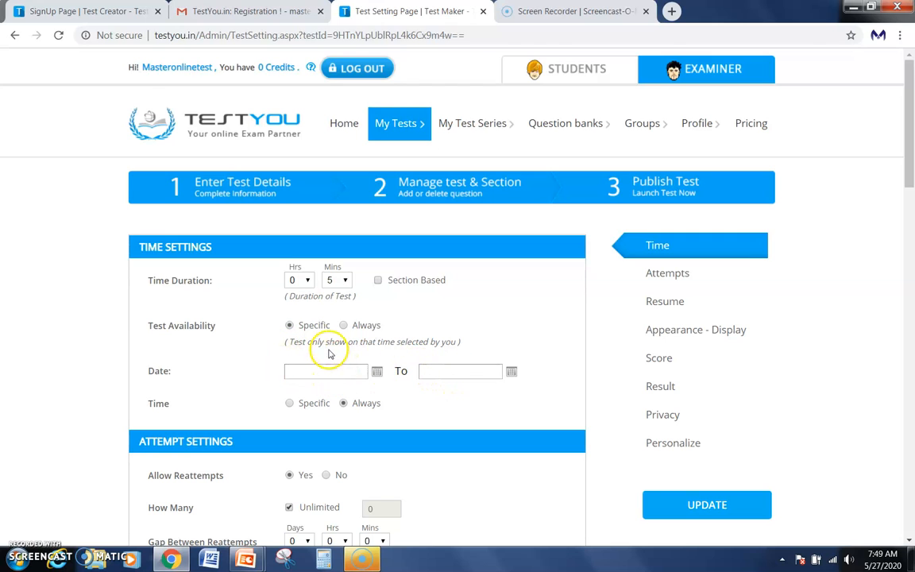
left_click(343, 326)
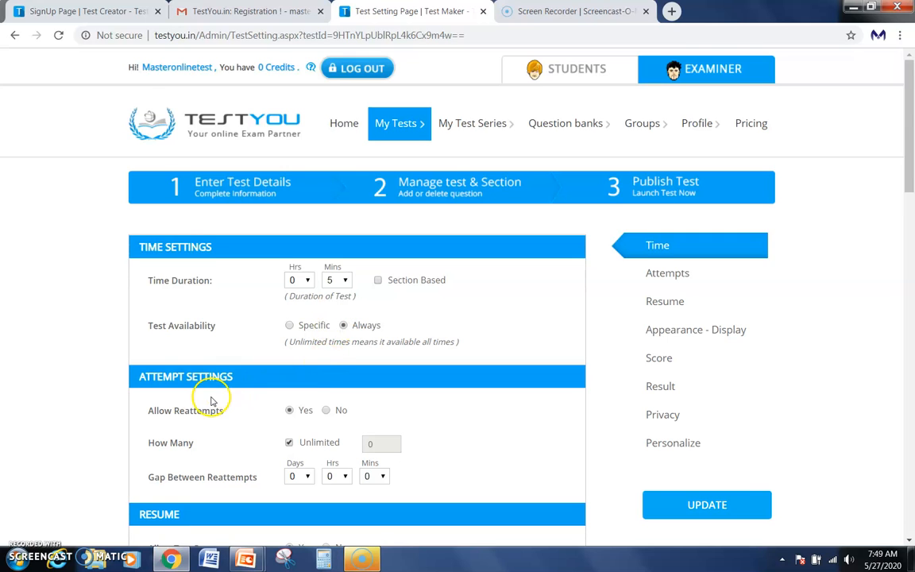
Step: Examine the attempt, resume and appearance settings, dismissing the Windows color scheme prompts
scroll(210, 395, "down", 1)
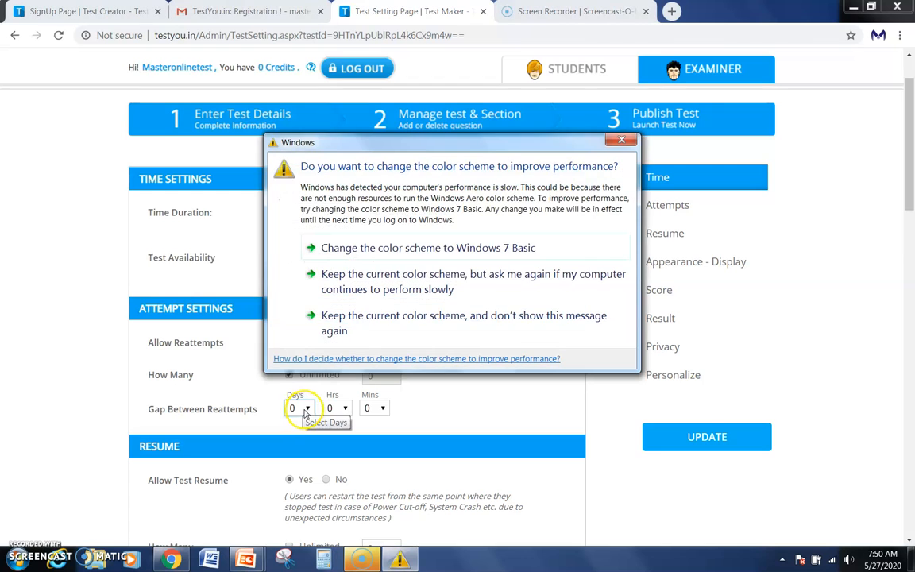
left_click(629, 143)
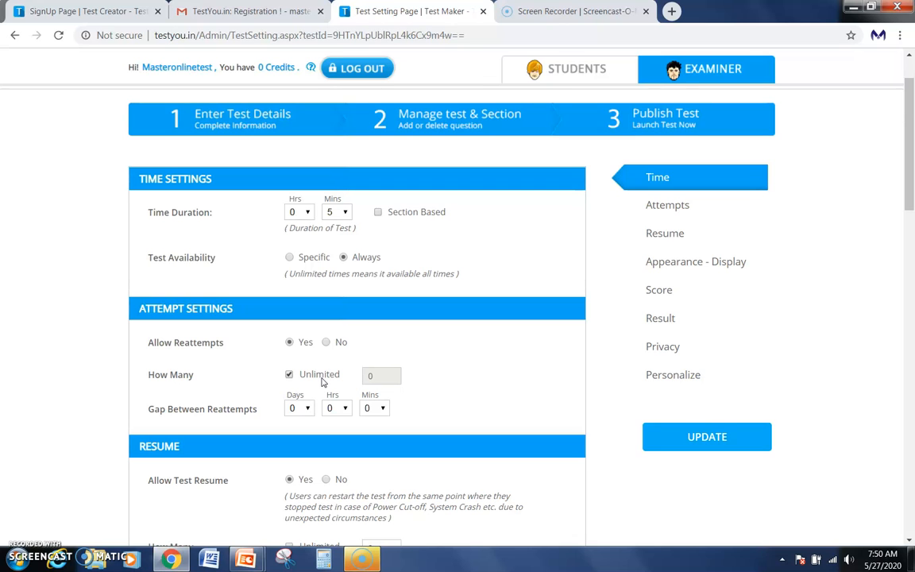
scroll(318, 382, "down", 2)
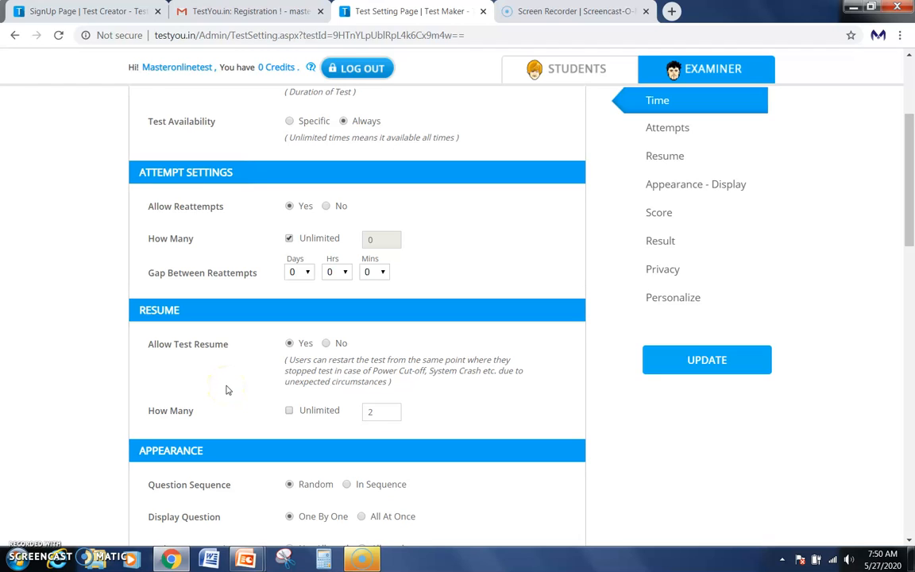
scroll(219, 373, "down", 2)
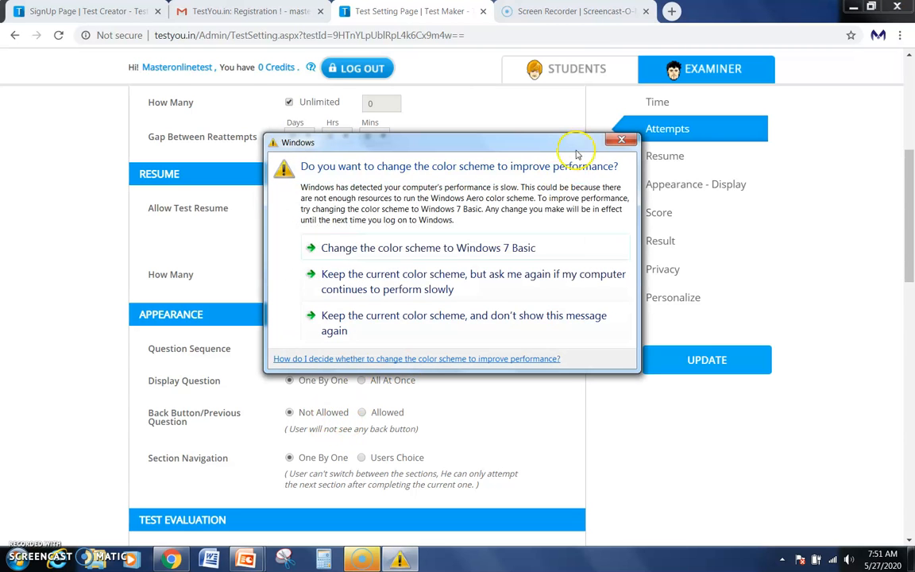
left_click(622, 142)
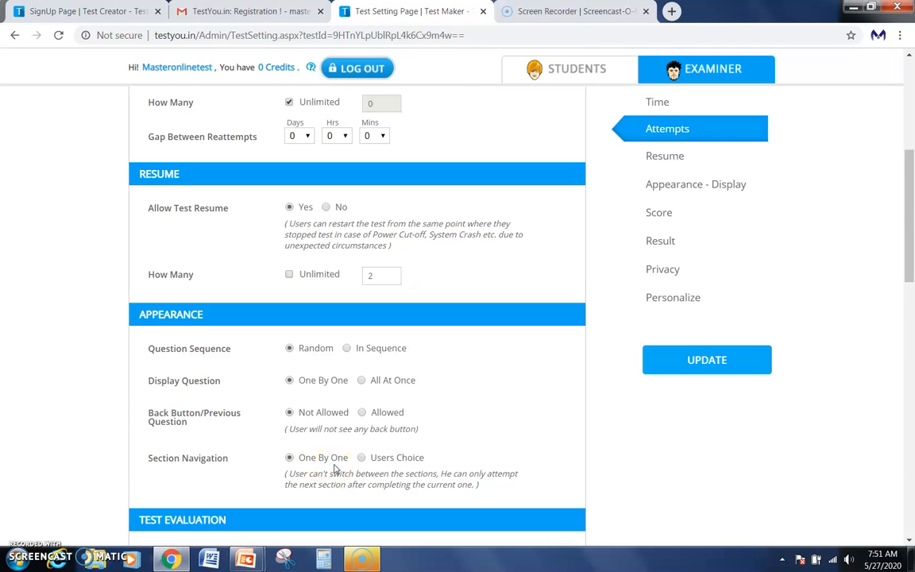
Step: Set the total marks to 10 in the test evaluation settings and dismiss the Windows color scheme prompt
scroll(339, 437, "down", 3)
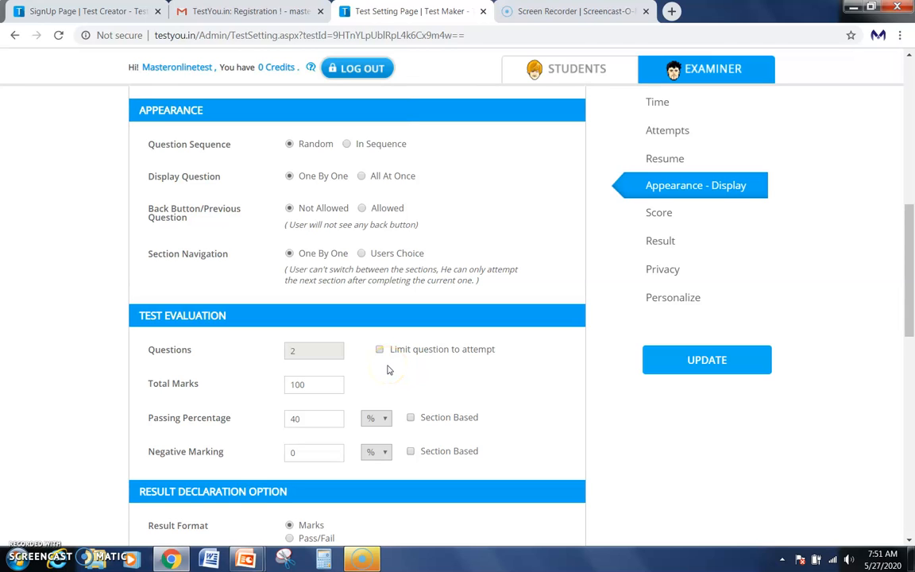
left_click(321, 386)
left_click(317, 421)
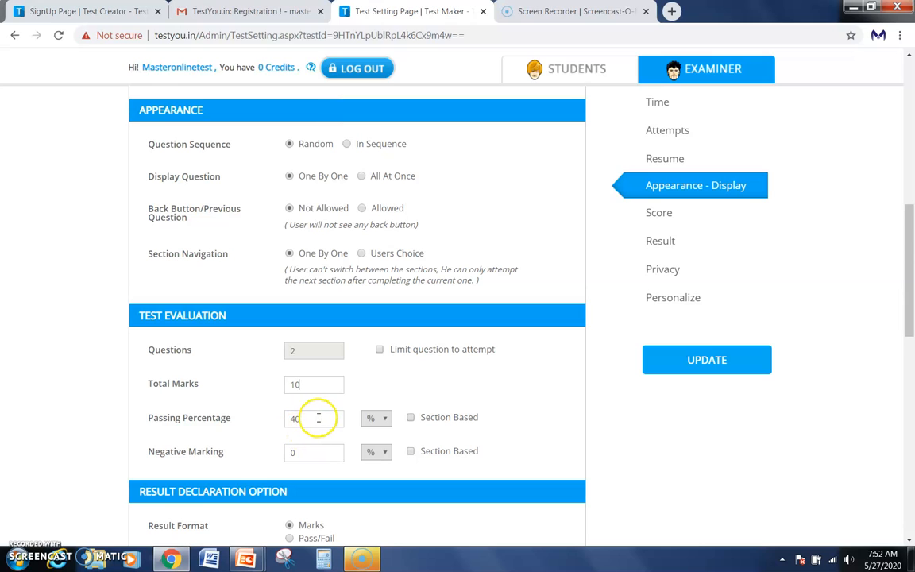
left_click(324, 419)
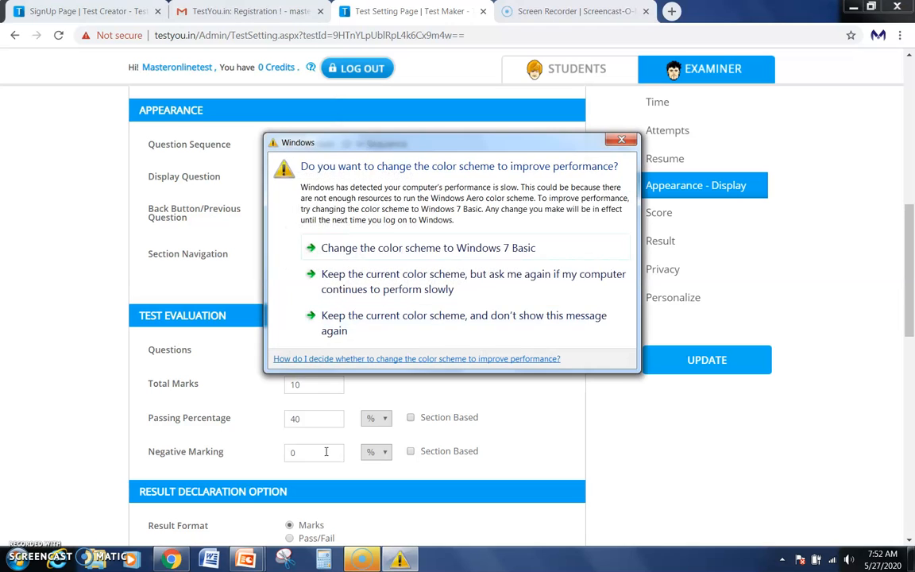
left_click(622, 140)
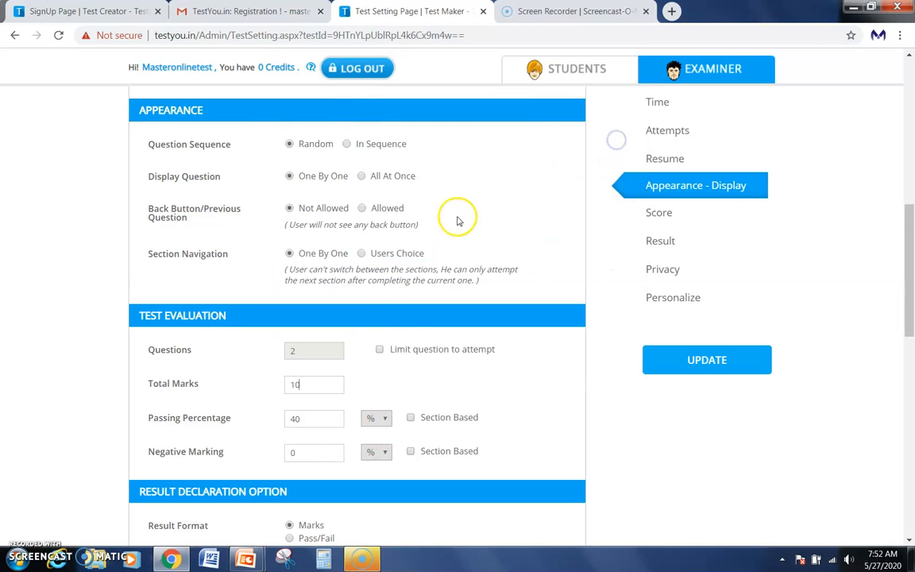
Step: Attach the desktop image "Onlin test logo Omega World School" as the test's brand logo and submit the settings update
scroll(350, 354, "down", 3)
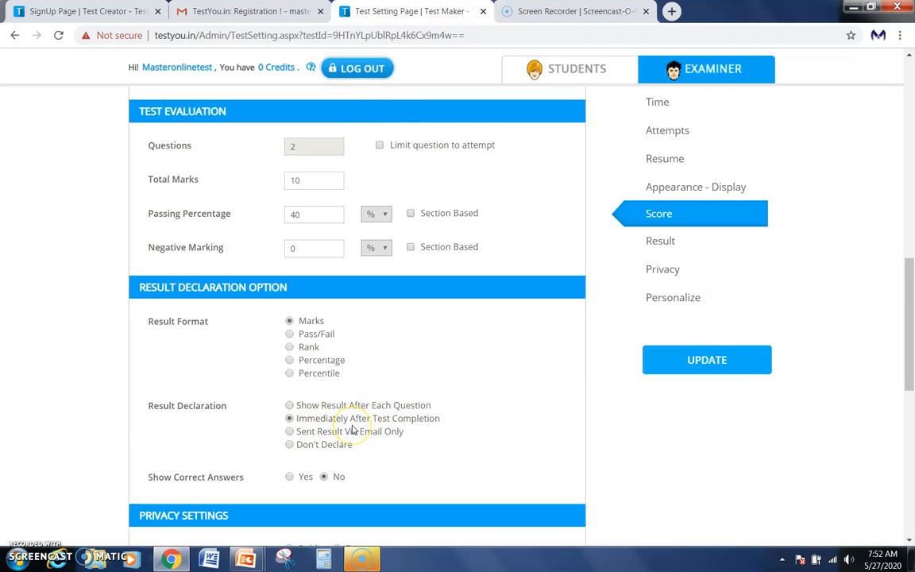
left_click(316, 442)
scroll(414, 429, "down", 3)
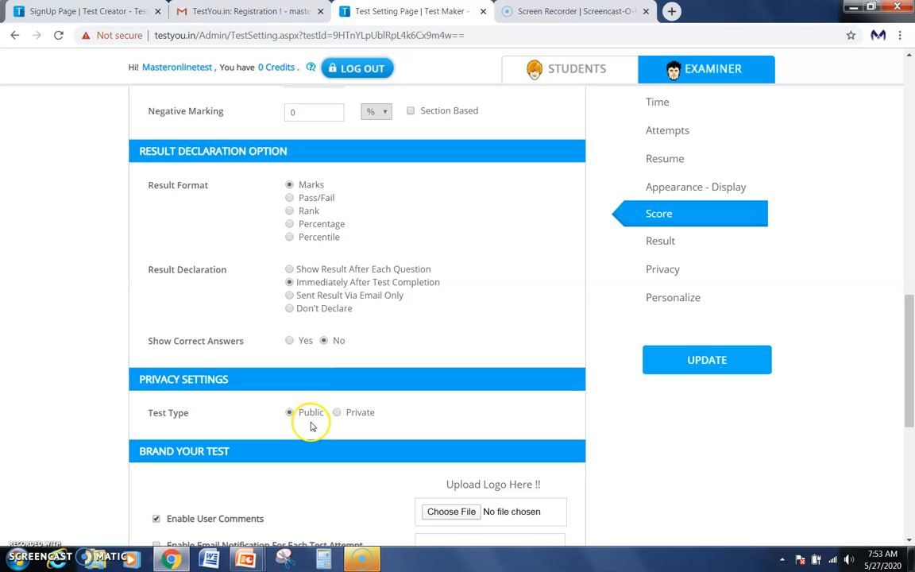
scroll(310, 421, "down", 2)
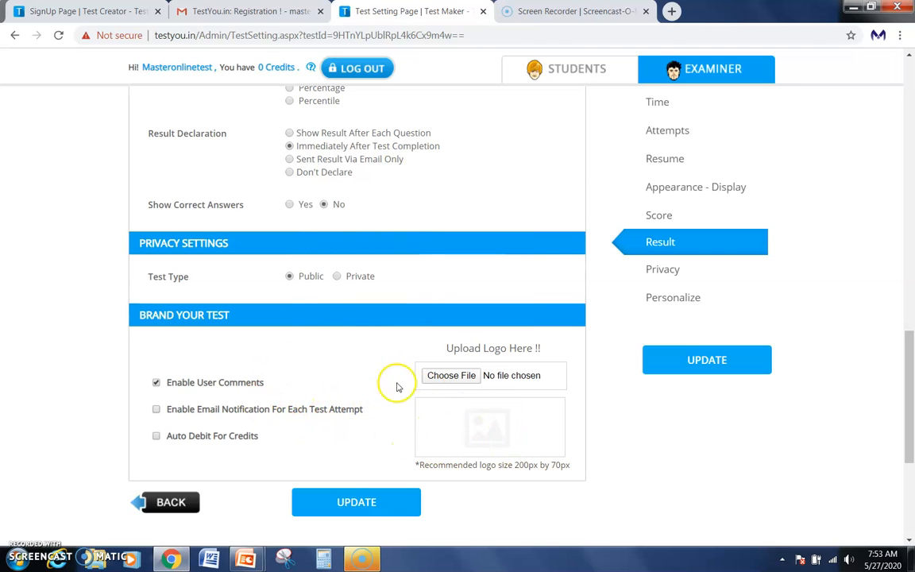
left_click(447, 377)
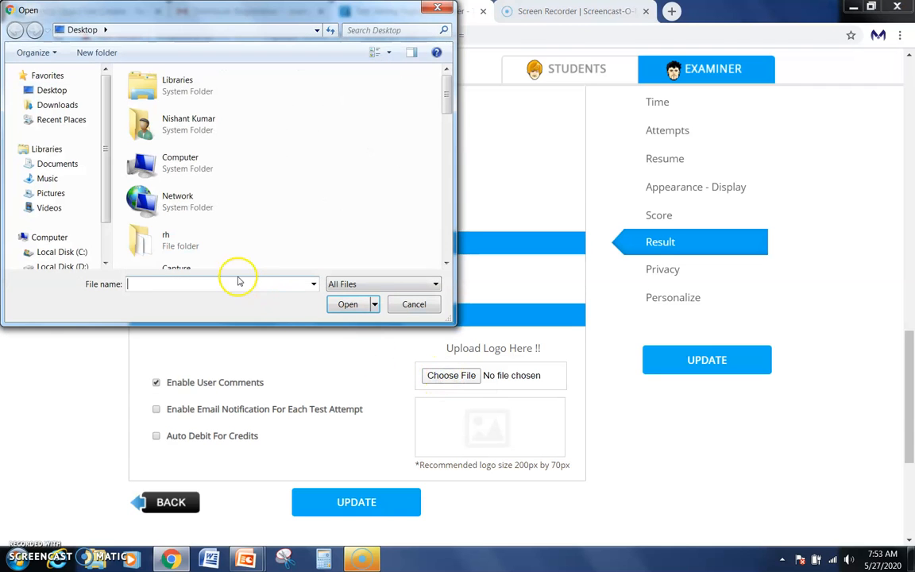
left_click(446, 265)
left_click(447, 265)
left_click(447, 265)
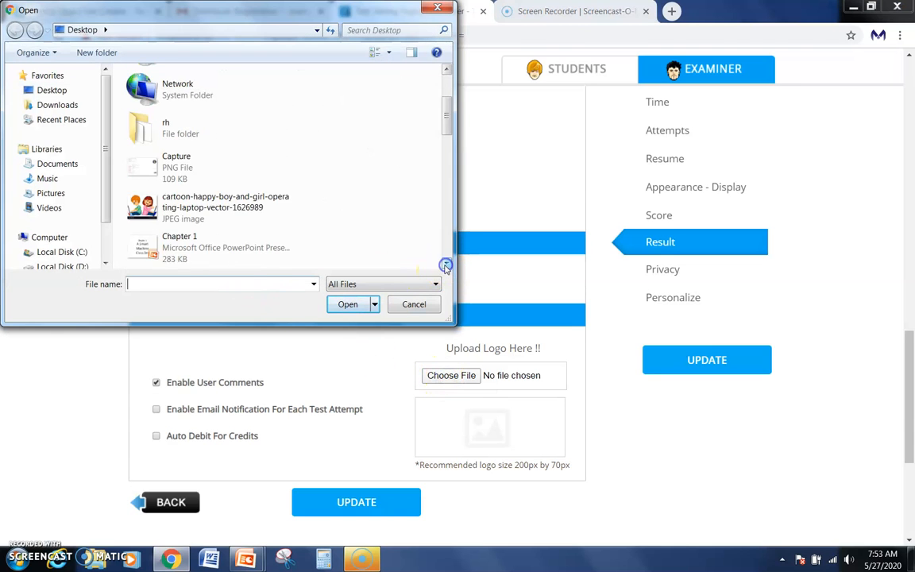
left_click(447, 264)
left_click(447, 264)
left_click(447, 264)
left_click(447, 264)
left_click(447, 265)
left_click(447, 265)
left_click(446, 265)
left_click(446, 265)
left_click(447, 264)
left_click(446, 264)
left_click(447, 265)
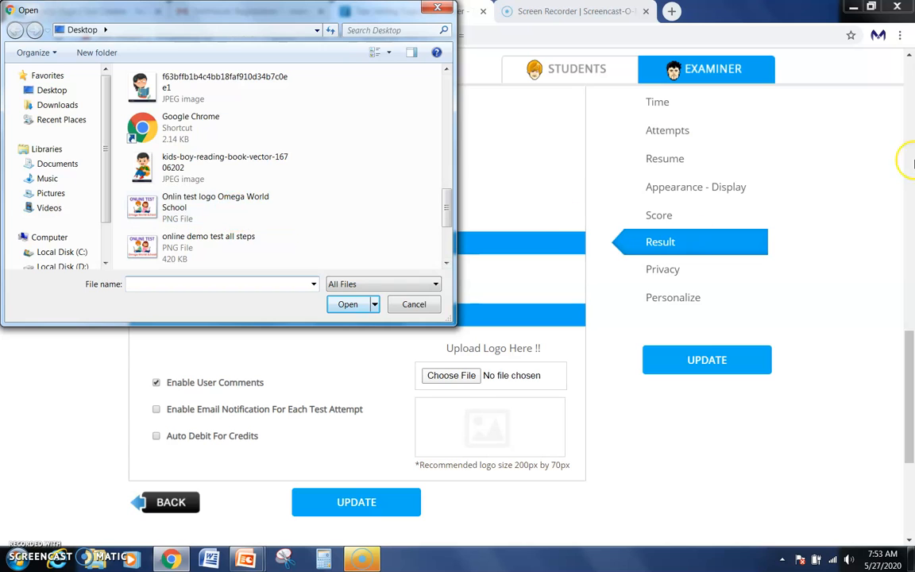
left_click(210, 205)
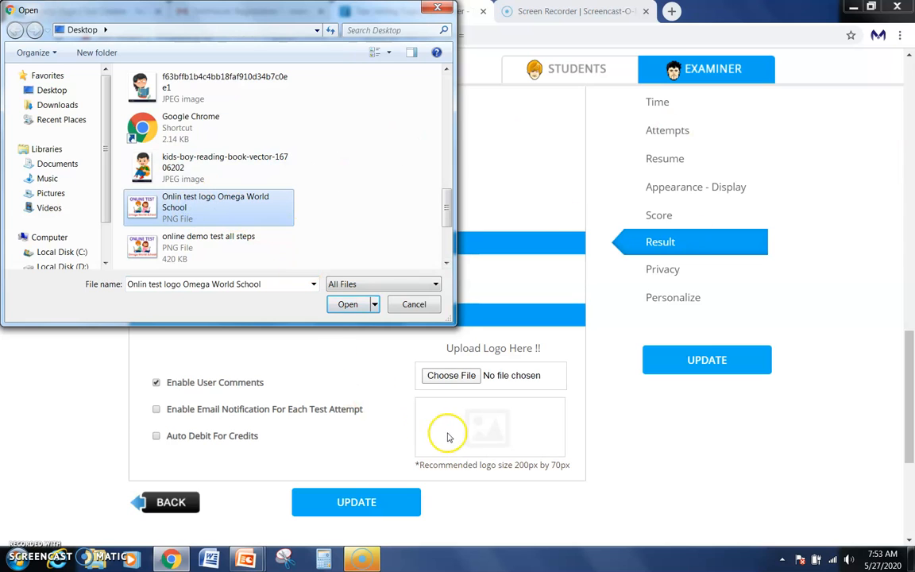
left_click(347, 305)
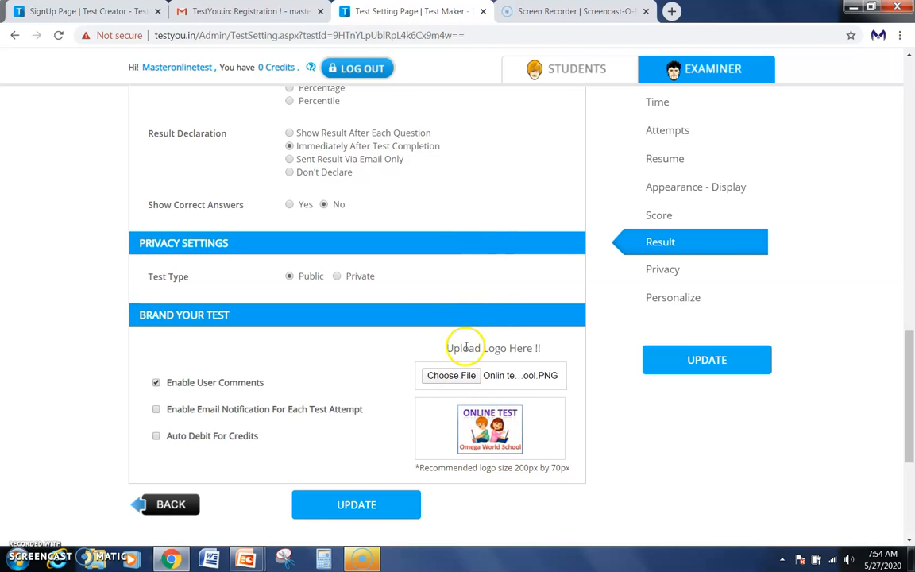
left_click(343, 506)
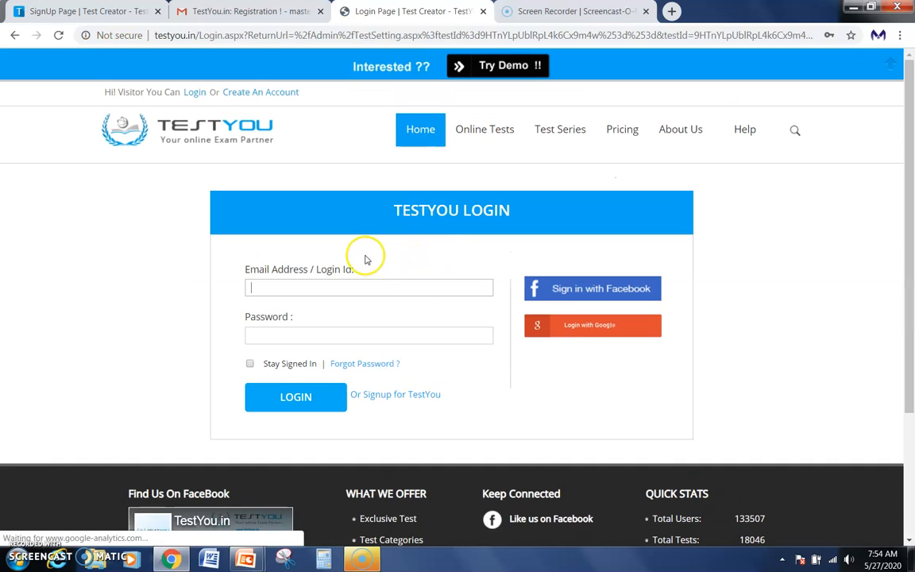
Step: Log back in to TestYou with the saved login ID and account password
left_click(346, 284)
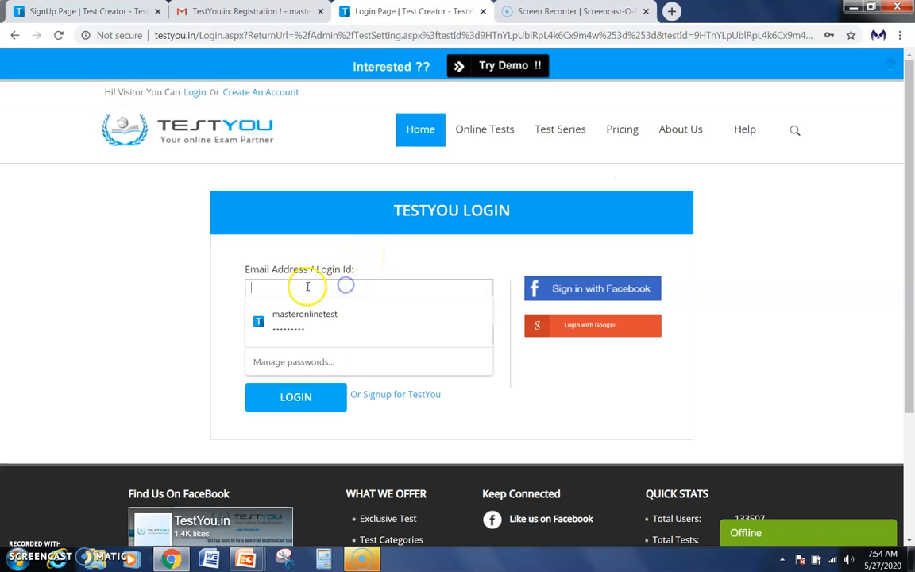
left_click(297, 316)
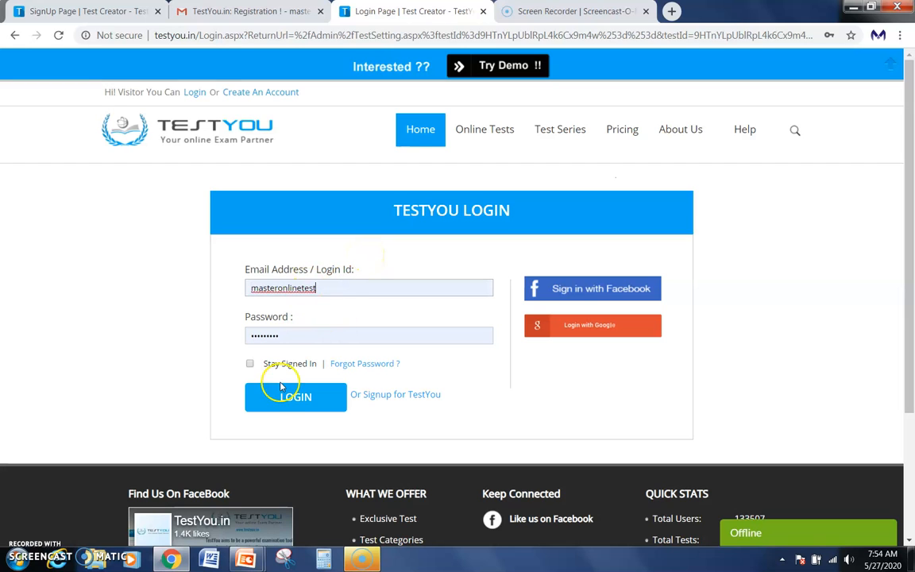
left_click(275, 407)
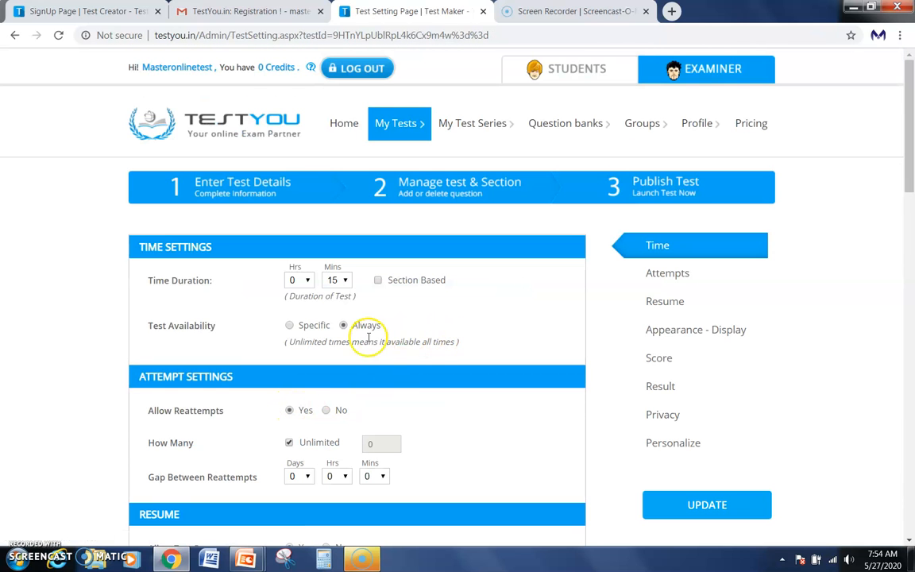
Step: Set the test's time duration to 5 minutes
scroll(382, 311, "down", 3)
scroll(381, 328, "up", 2)
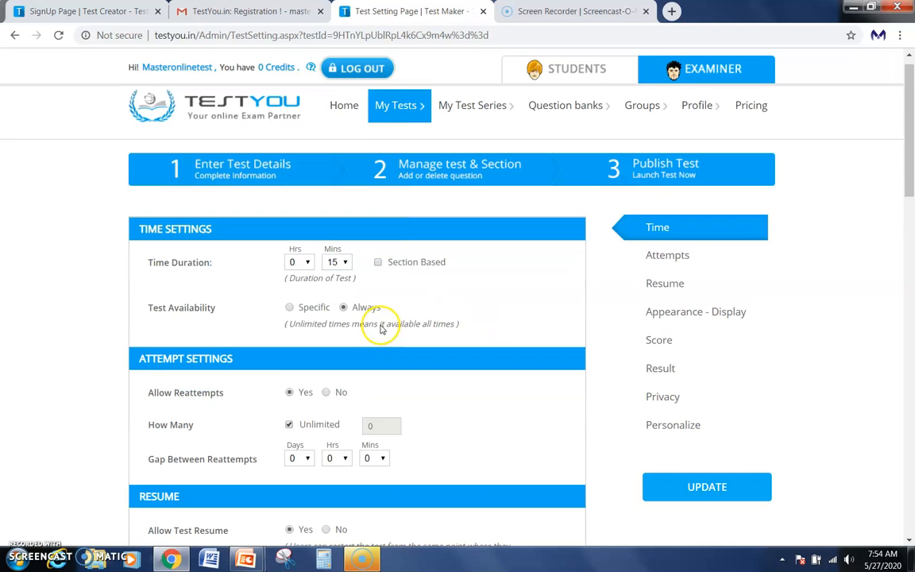
left_click(341, 280)
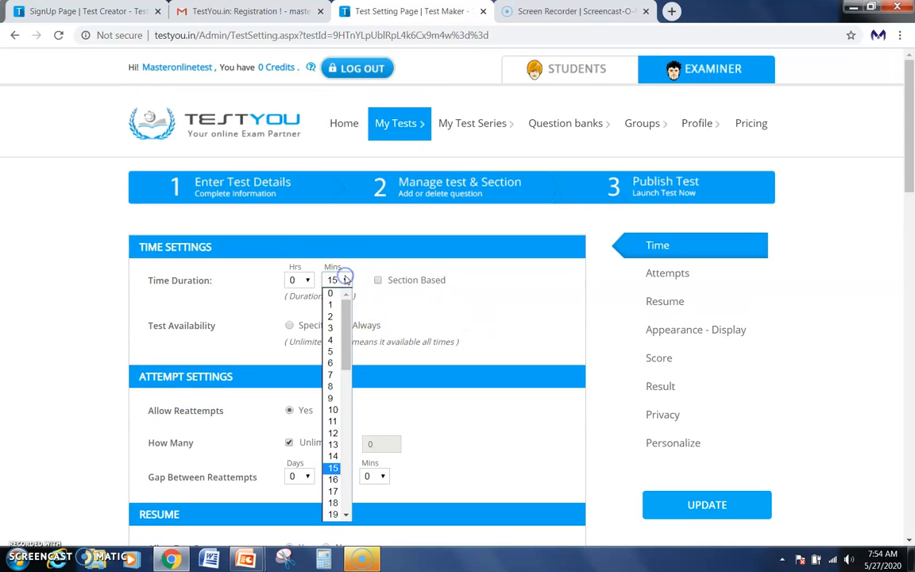
left_click(330, 351)
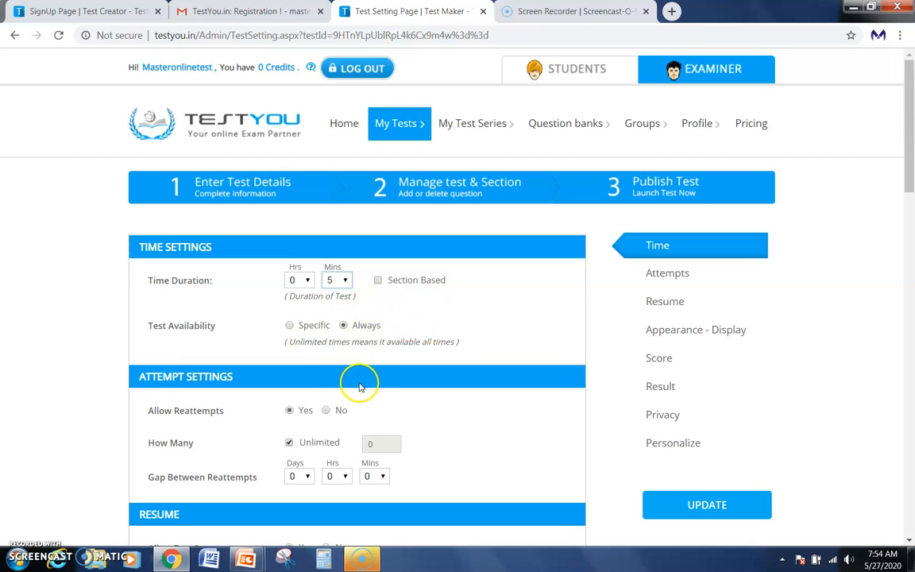
Step: Set the total marks to 10 in the test evaluation settings and submit the settings update
scroll(337, 382, "down", 4)
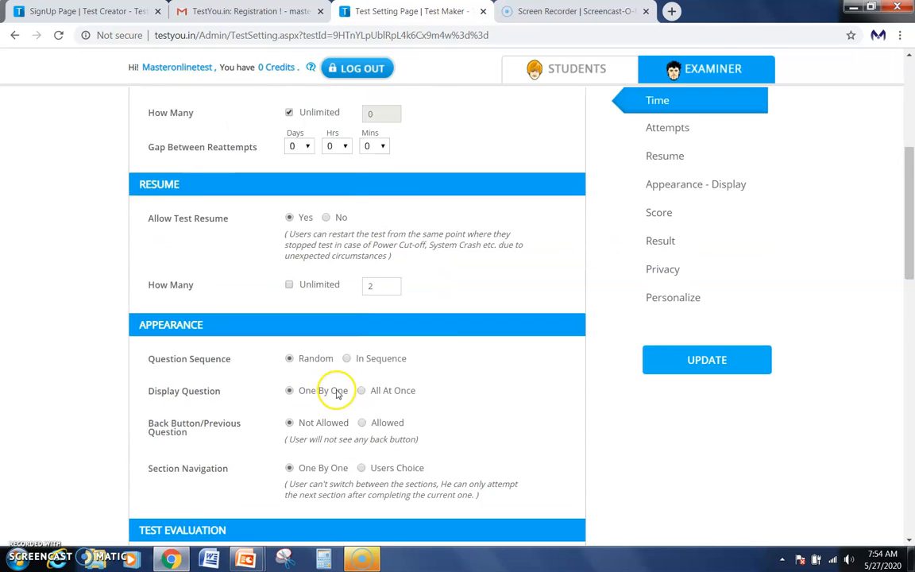
scroll(337, 392, "down", 3)
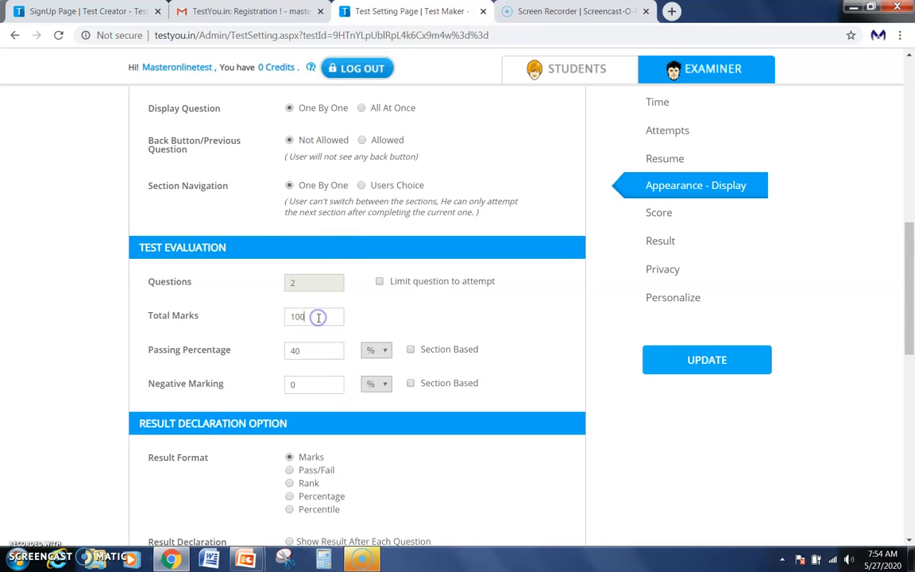
scroll(398, 357, "down", 5)
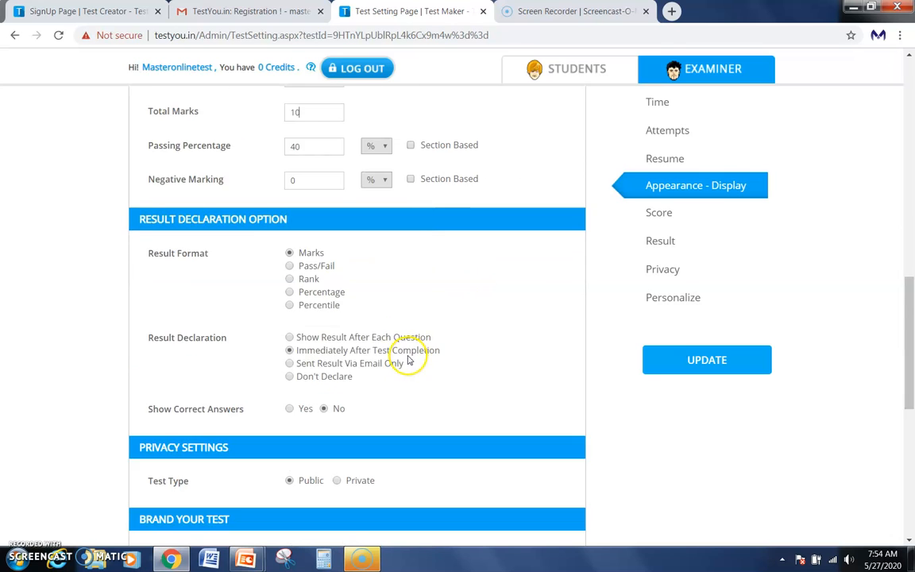
left_click(347, 503)
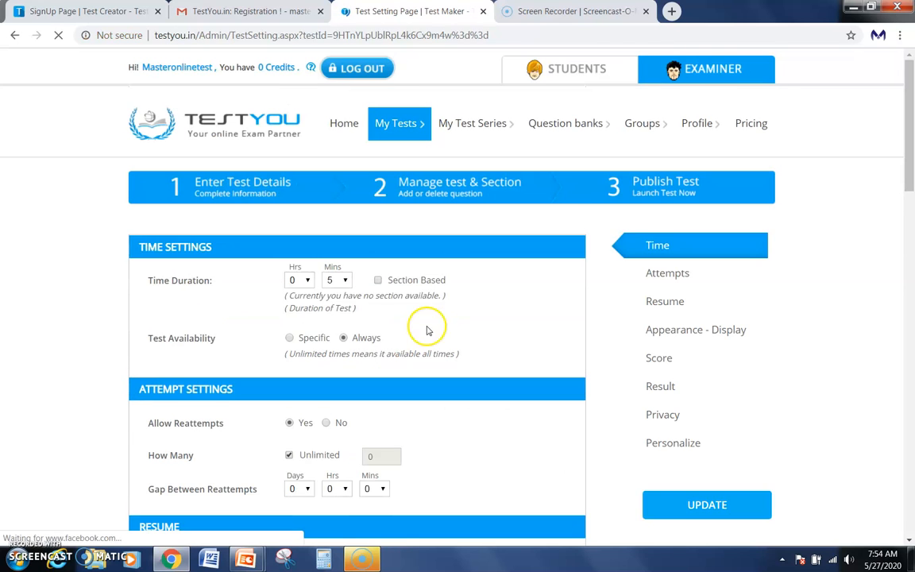
Step: Check the saved test settings through to the privacy and branding sections
scroll(348, 337, "down", 6)
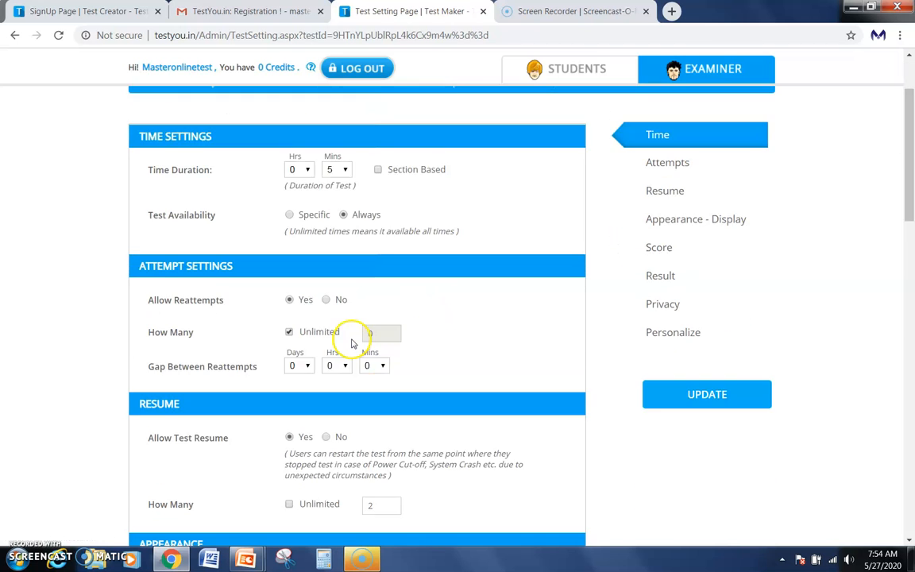
scroll(352, 347, "down", 10)
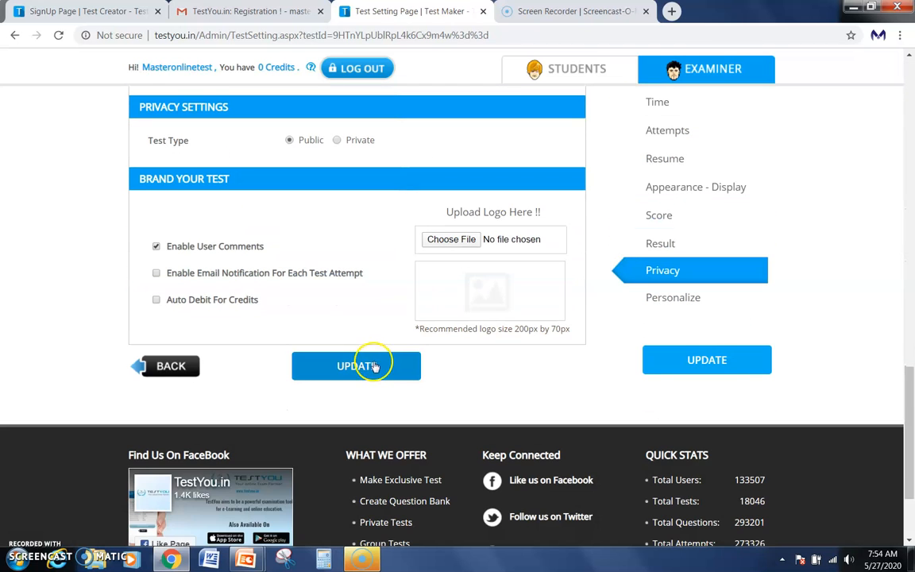
scroll(376, 317, "up", 4)
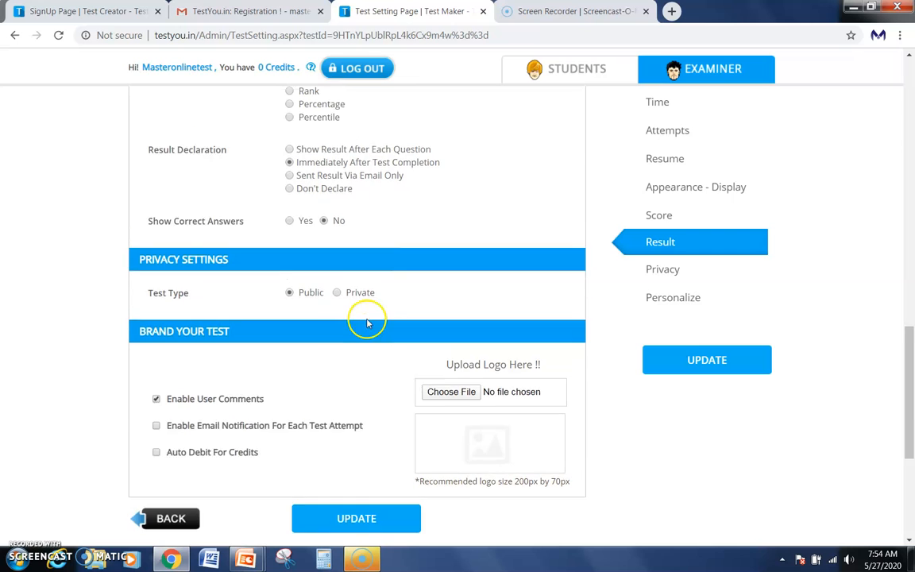
Step: Upload the "online demo test all steps" PNG from the Desktop as the test's brand logo and submit the settings update
scroll(389, 341, "up", 1)
scroll(392, 358, "down", 3)
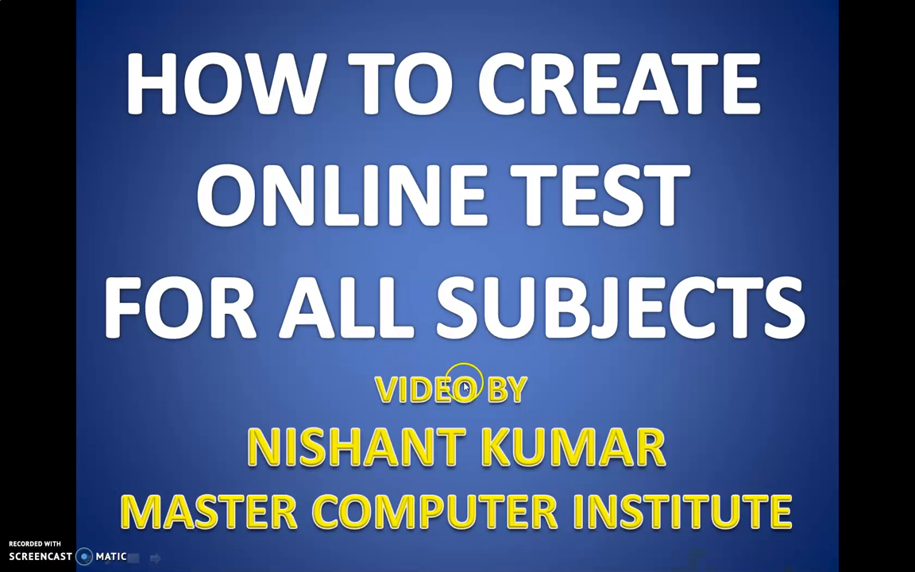
key("alt+Tab")
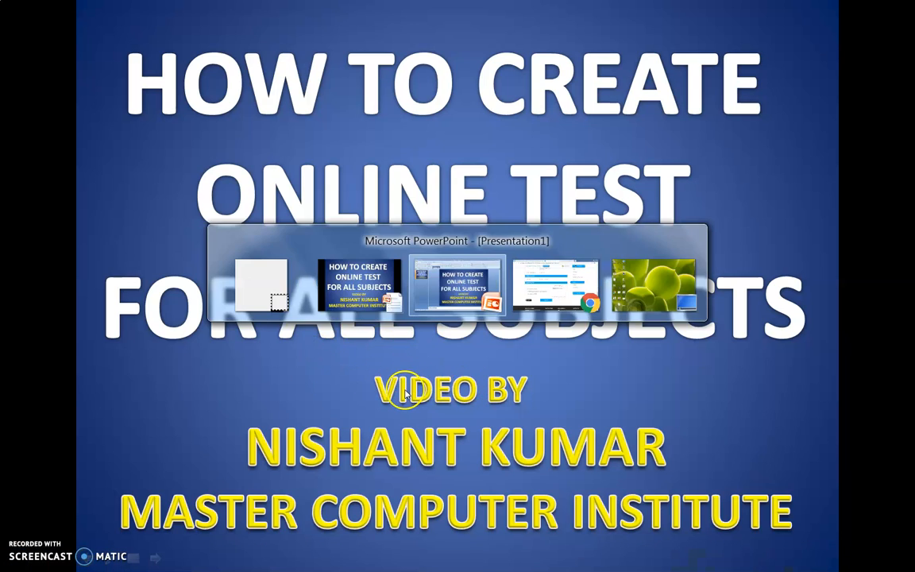
key("alt+Tab")
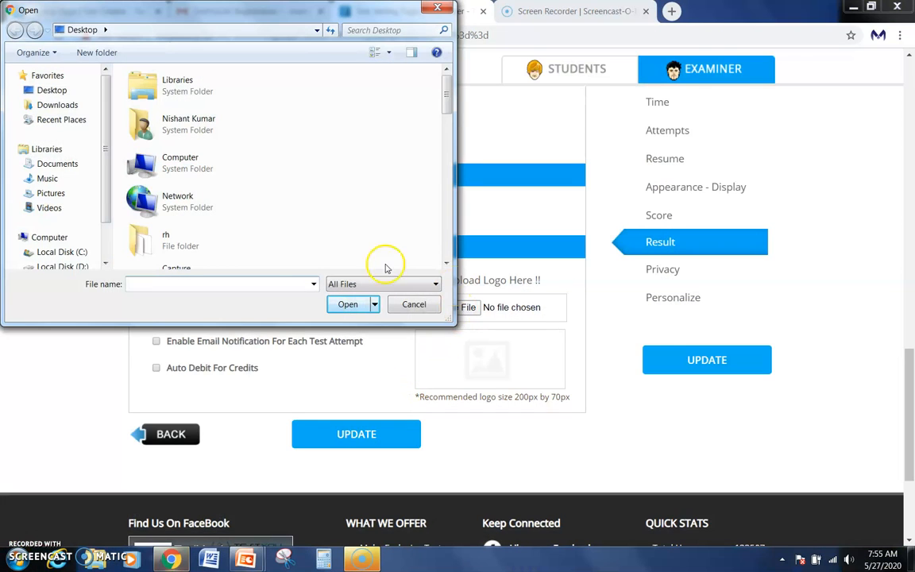
scroll(446, 254, "down", 5)
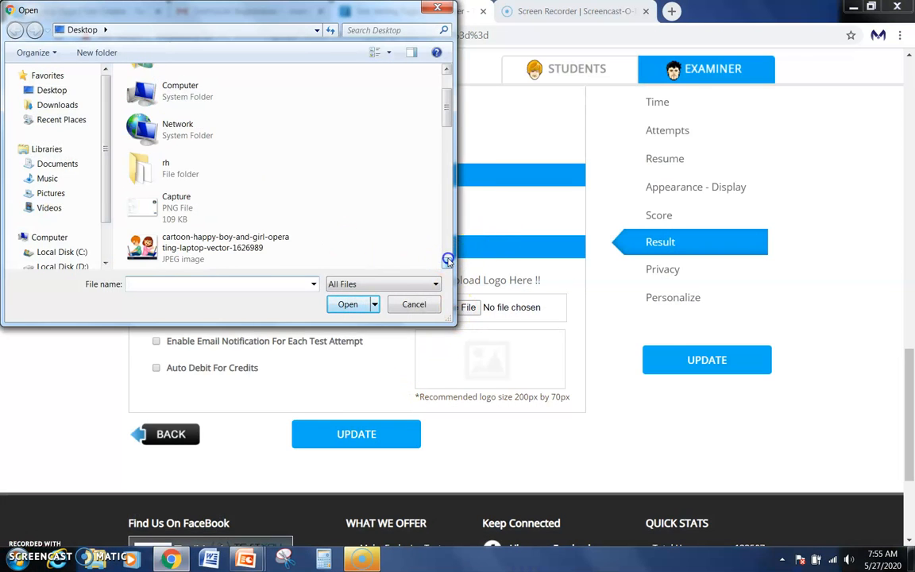
scroll(449, 259, "down", 8)
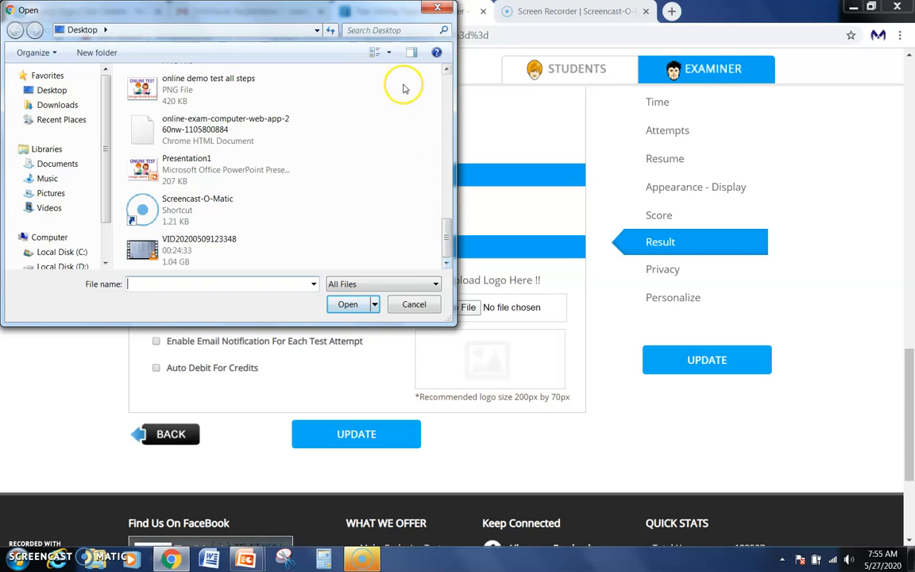
left_click(170, 93)
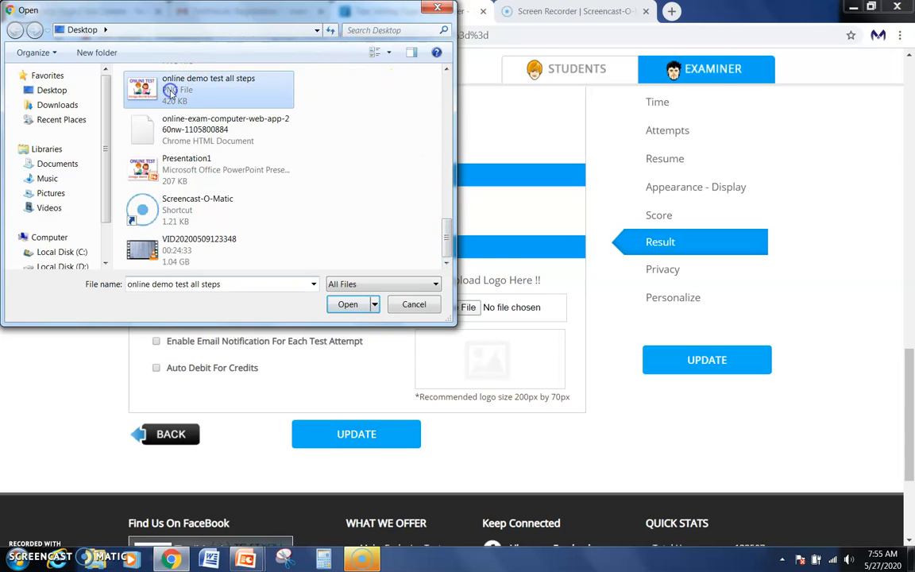
left_click(347, 306)
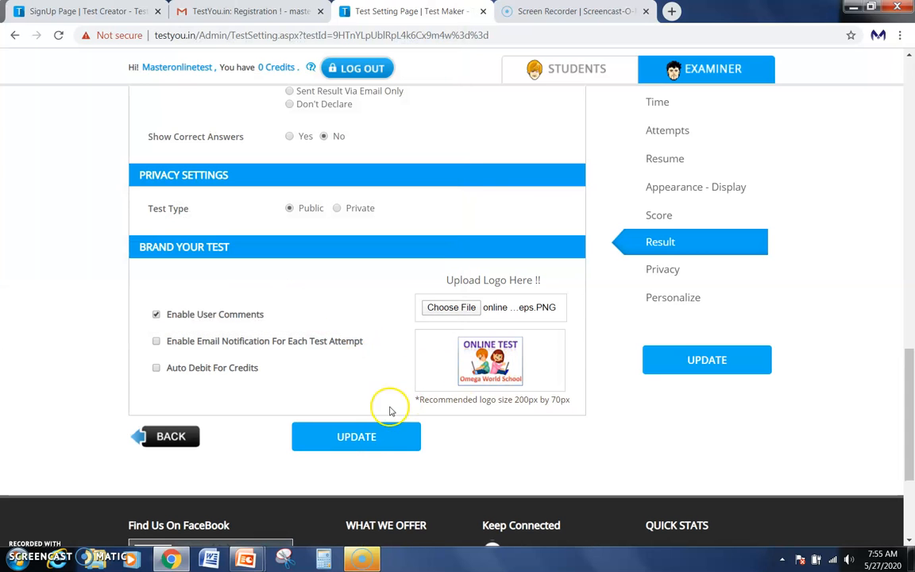
left_click(365, 439)
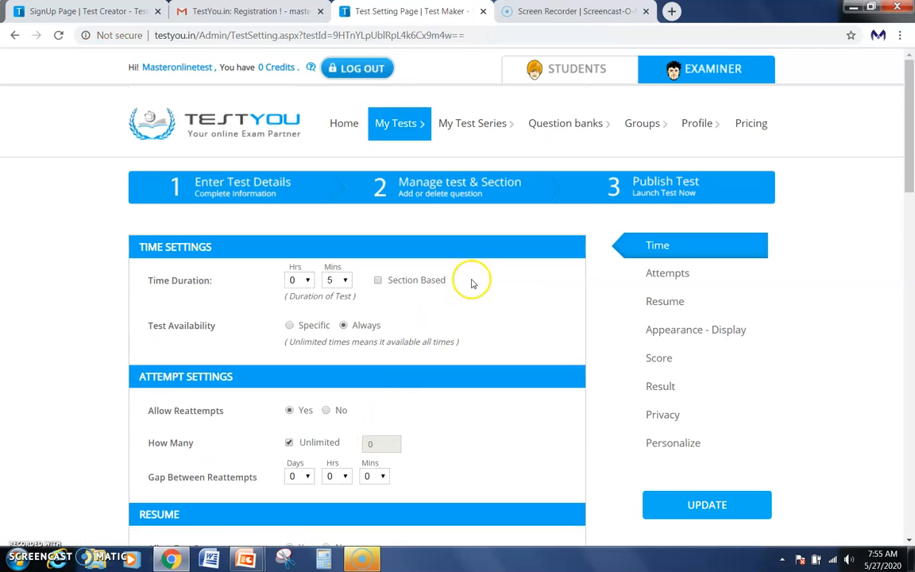
Step: Open the test manager for Gk Online Test 2020 from the list of created tests and publish the test
mouse_move(418, 135)
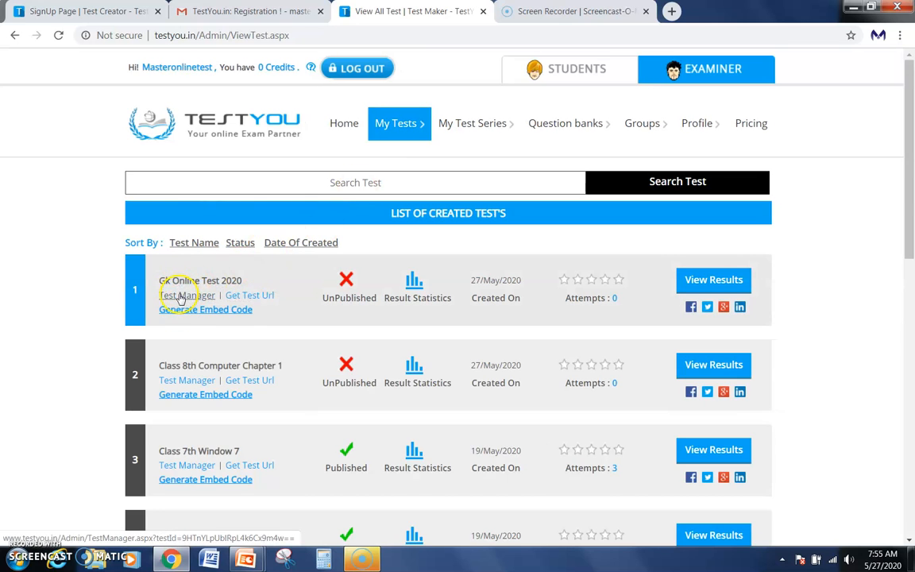
left_click(184, 294)
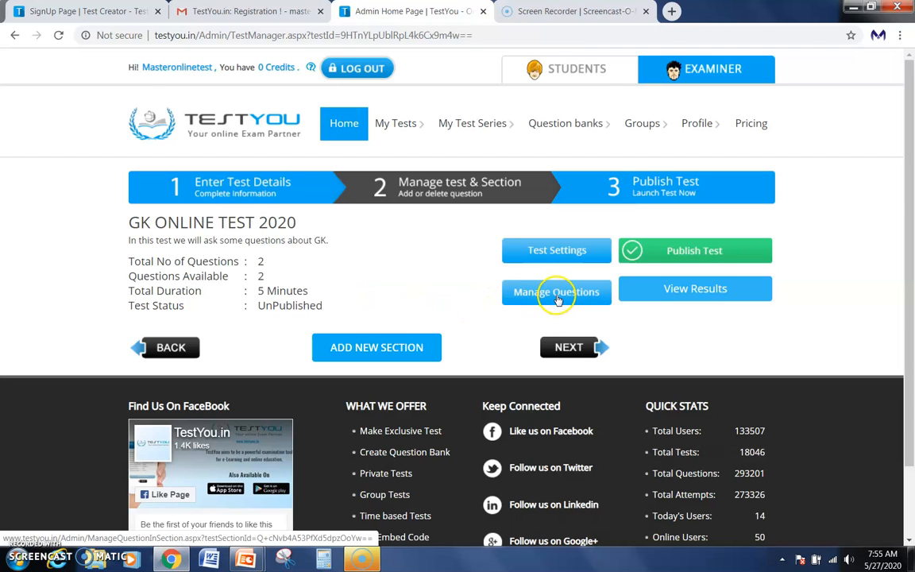
left_click(689, 257)
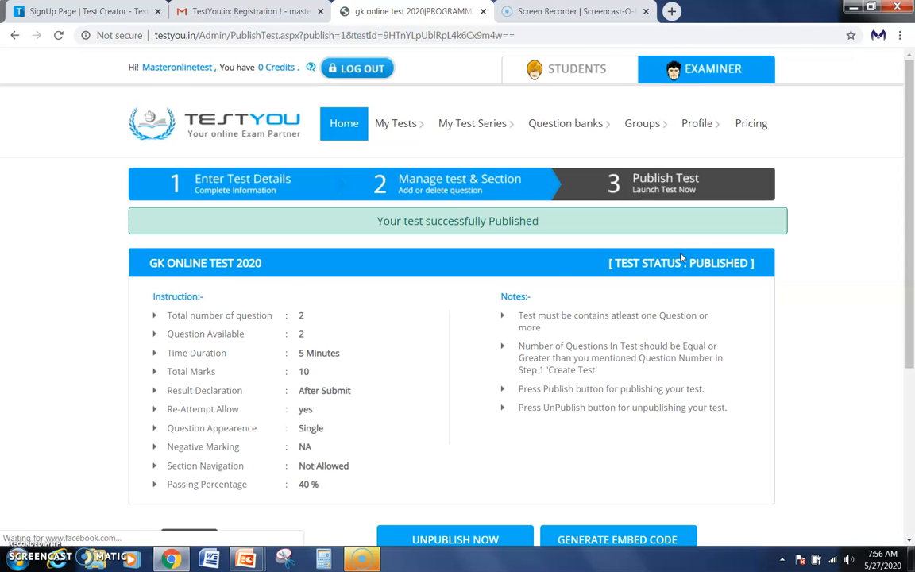
scroll(377, 335, "down", 3)
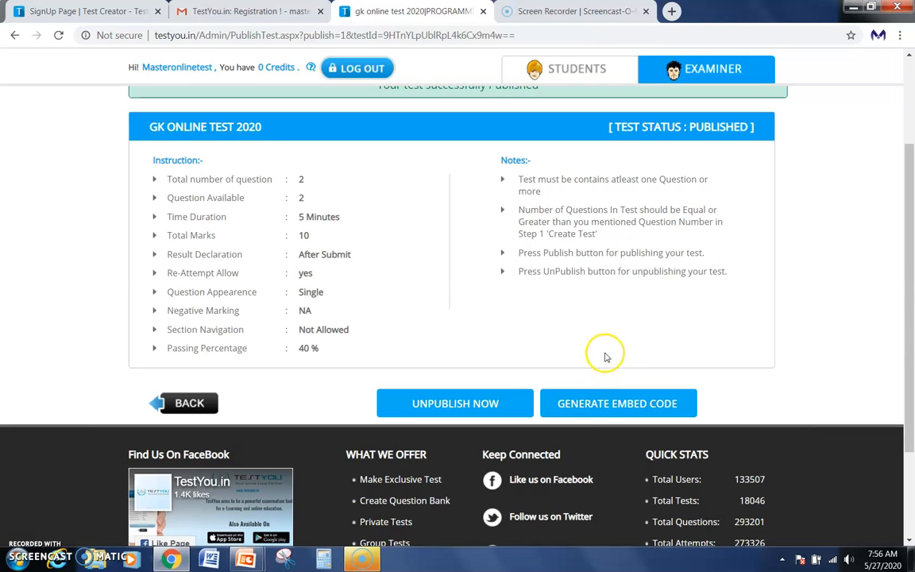
scroll(445, 344, "up", 3)
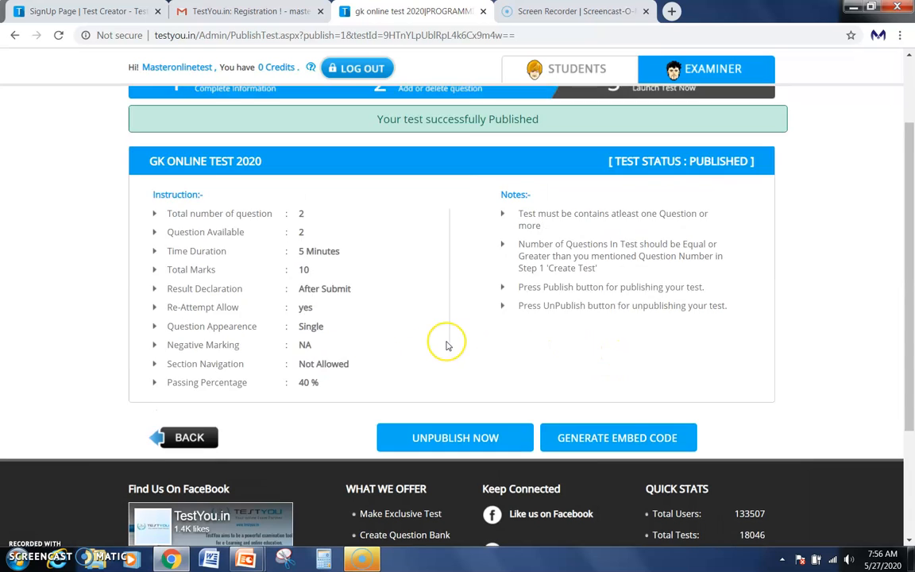
Step: Return to the tests list, display the student link for Gk Online Test 2020, select the whole URL and close the link window
mouse_move(395, 125)
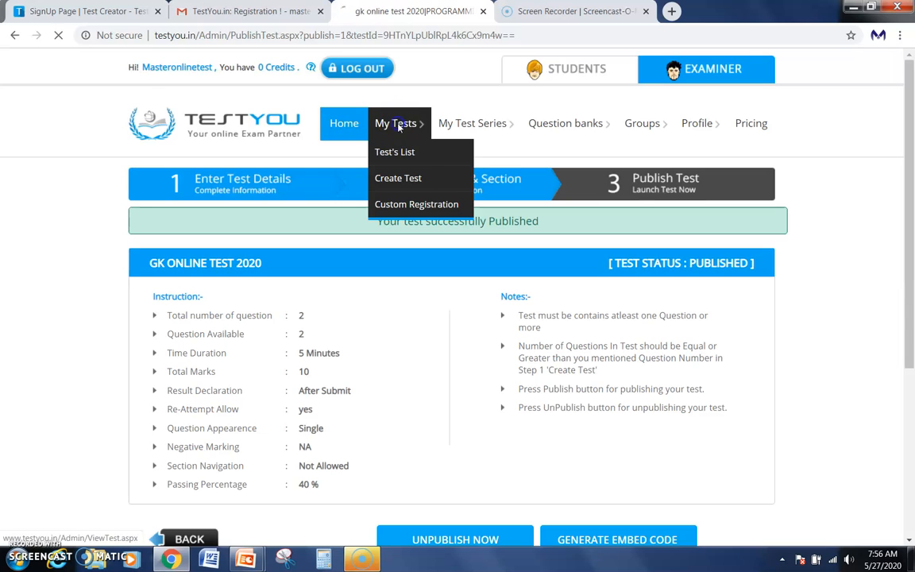
left_click(389, 153)
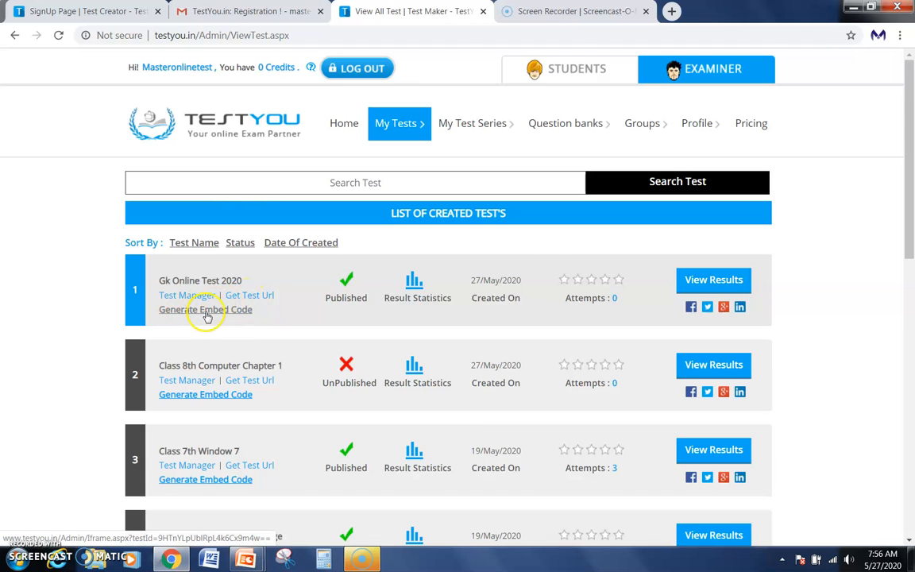
left_click(248, 298)
left_click(292, 245)
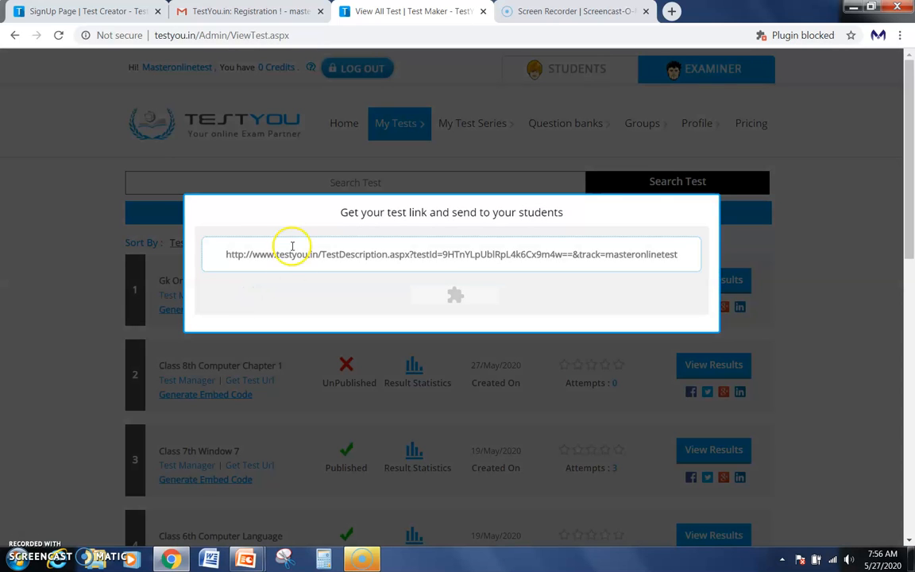
left_click(237, 252)
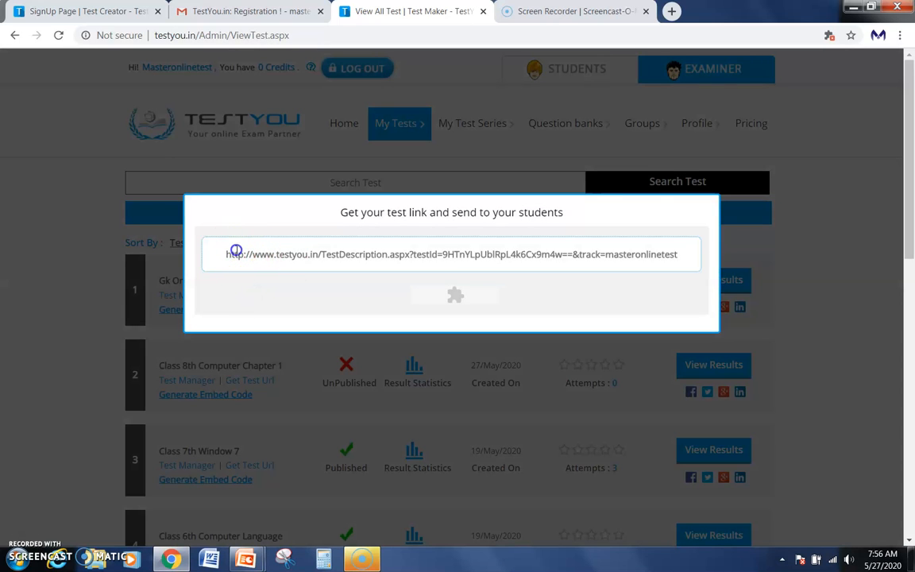
left_click_drag(237, 252, 706, 262)
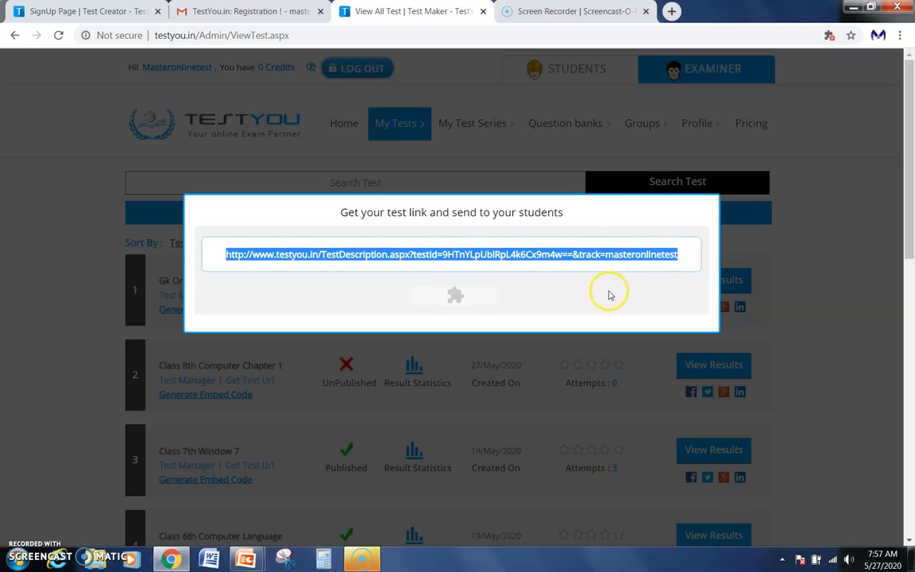
left_click(826, 302)
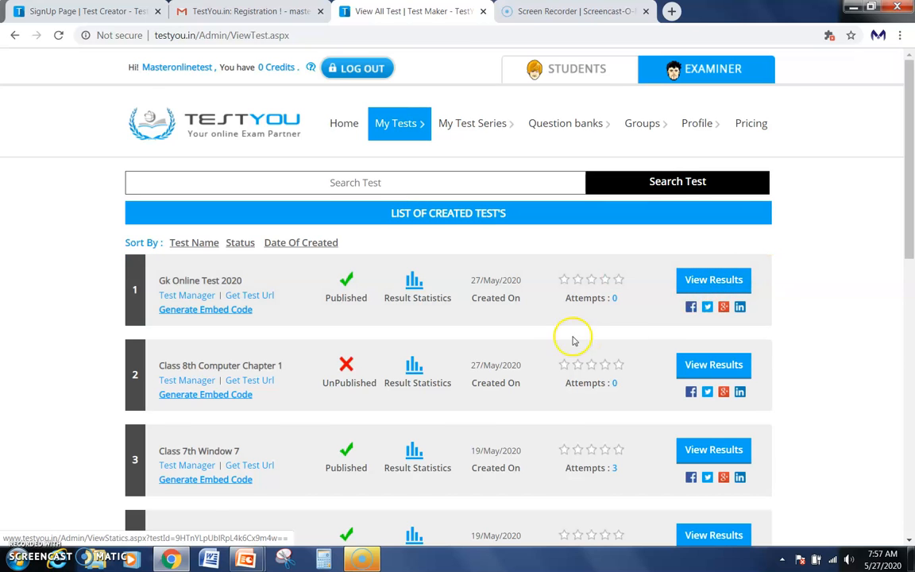
Step: Find Online Test For Class 4th in the list of created tests and open its results
scroll(552, 347, "down", 5)
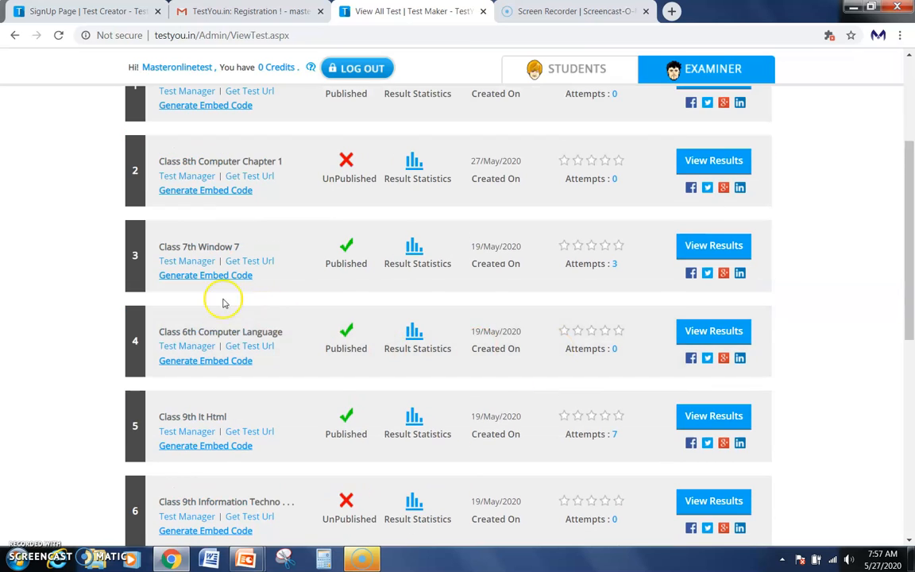
scroll(226, 326, "down", 3)
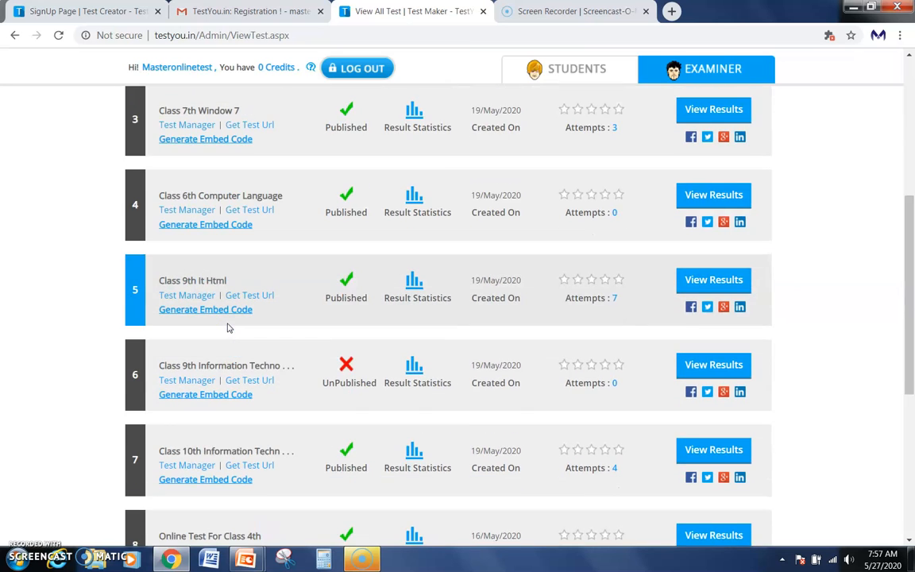
scroll(228, 327, "down", 2)
left_click(218, 345)
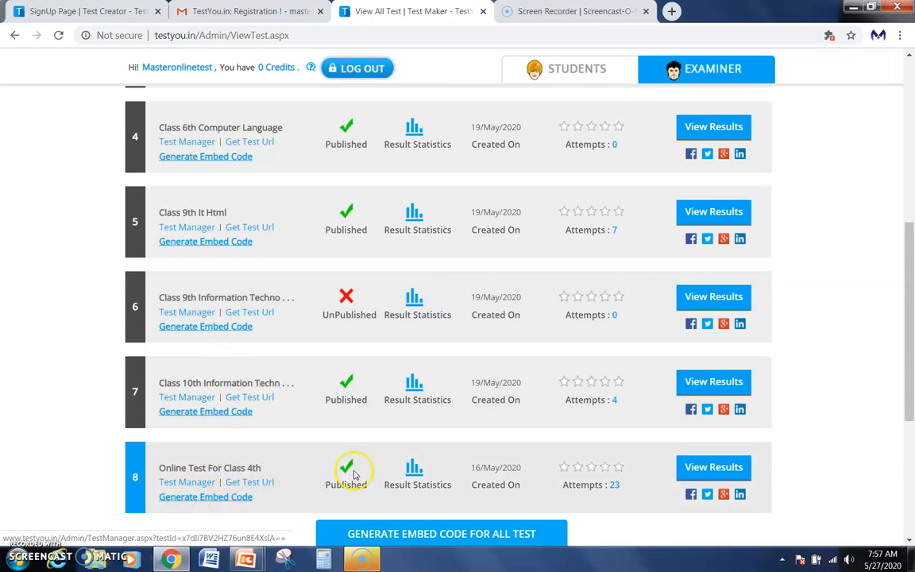
left_click(713, 471)
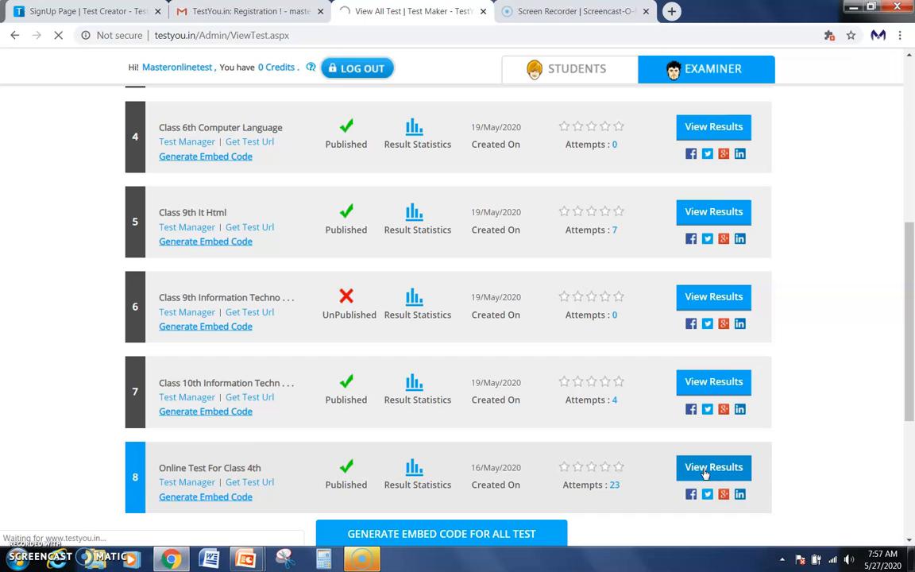
left_click(702, 469)
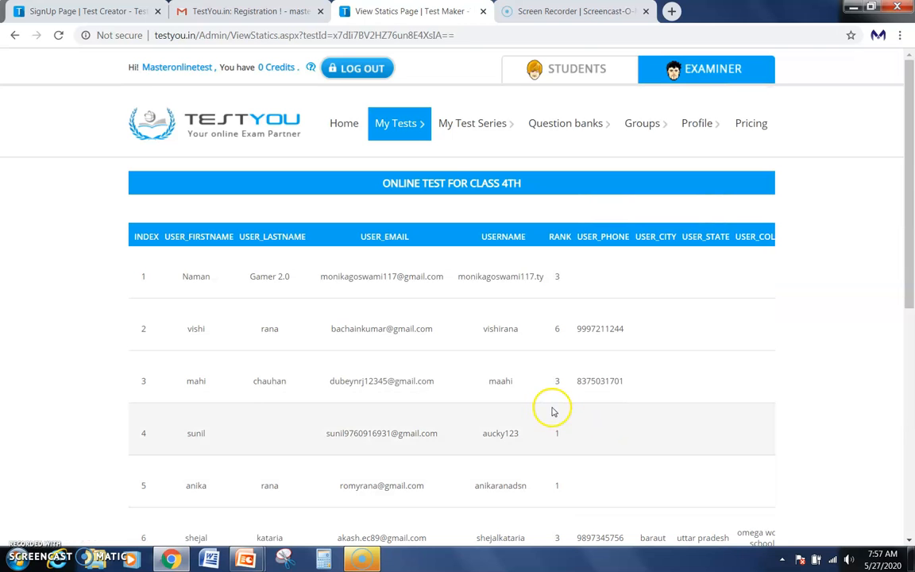
Step: Examine the Class 4th test results across all students, from user details to marks and answer columns, dismissing the Windows color scheme prompt
scroll(413, 425, "down", 3)
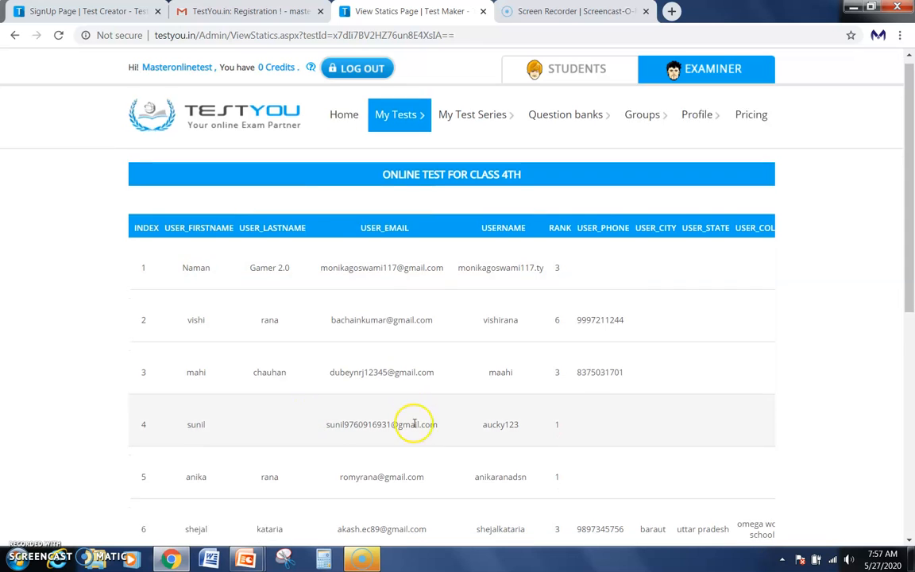
left_click_drag(407, 478, 640, 477)
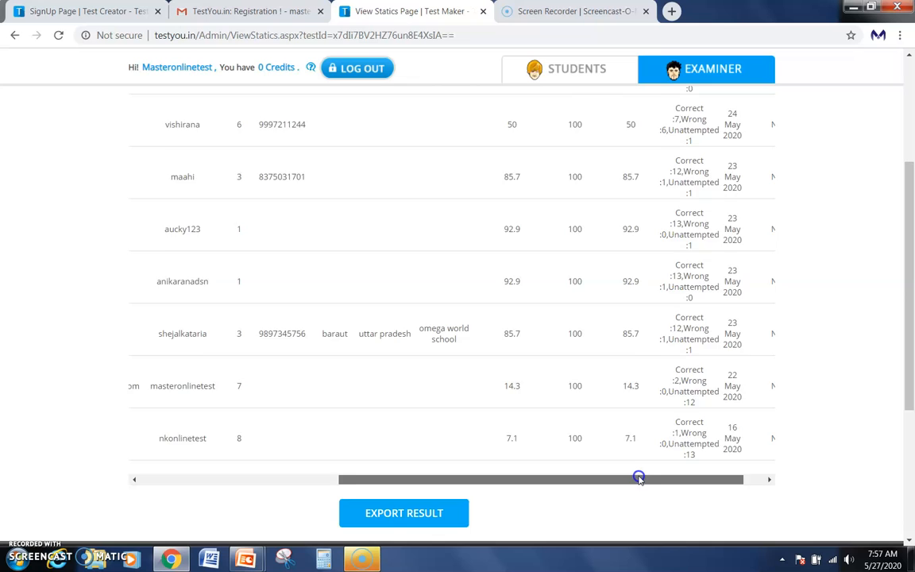
scroll(512, 362, "up", 3)
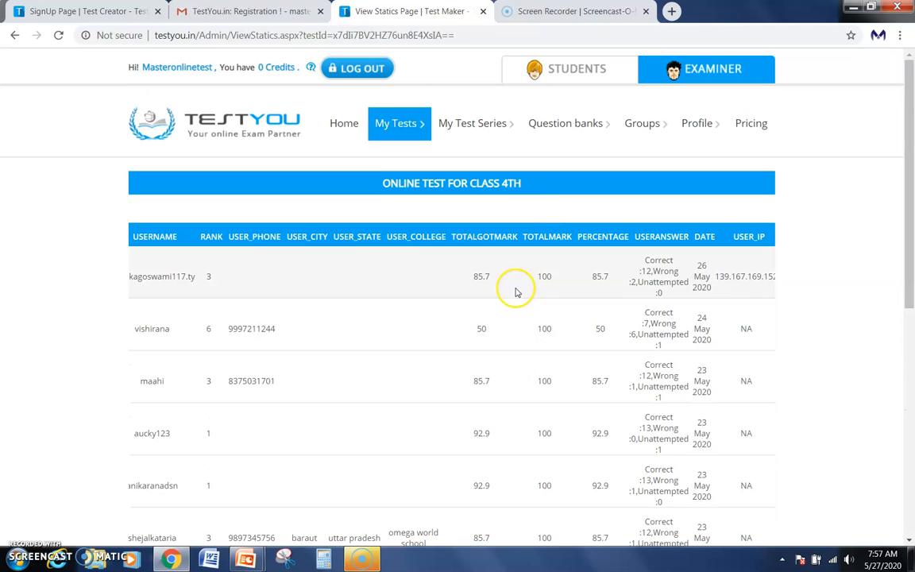
scroll(606, 376, "down", 4)
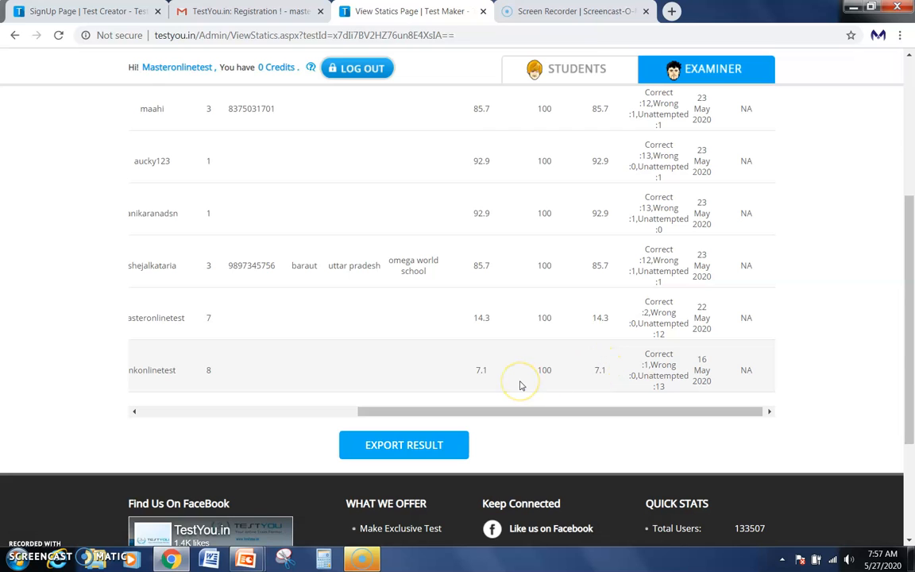
scroll(521, 386, "up", 3)
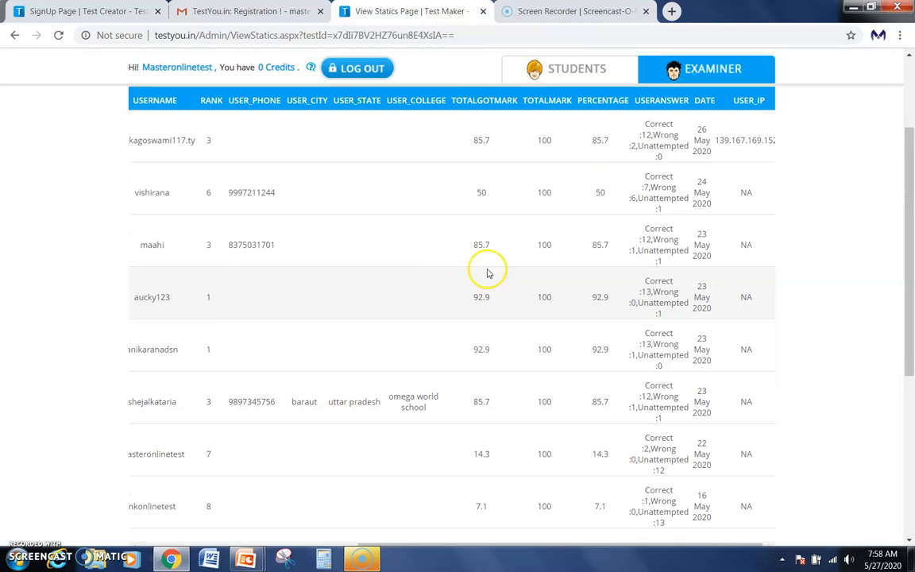
scroll(419, 279, "down", 3)
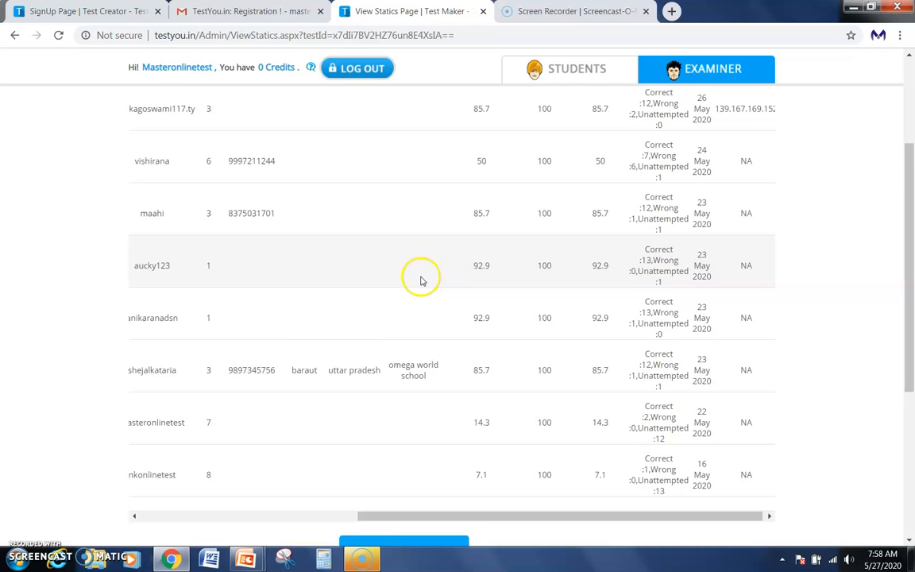
left_click_drag(408, 412, 149, 399)
scroll(236, 246, "up", 3)
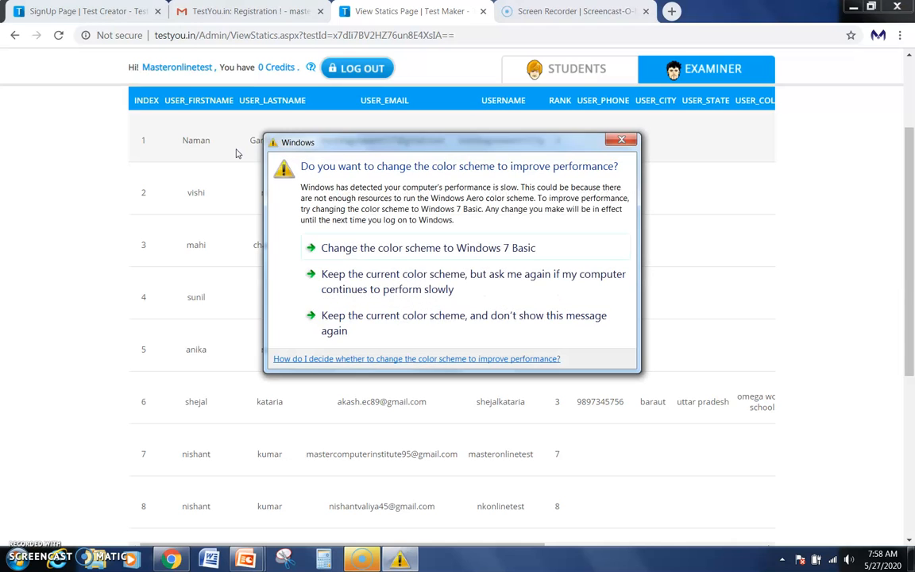
left_click(624, 139)
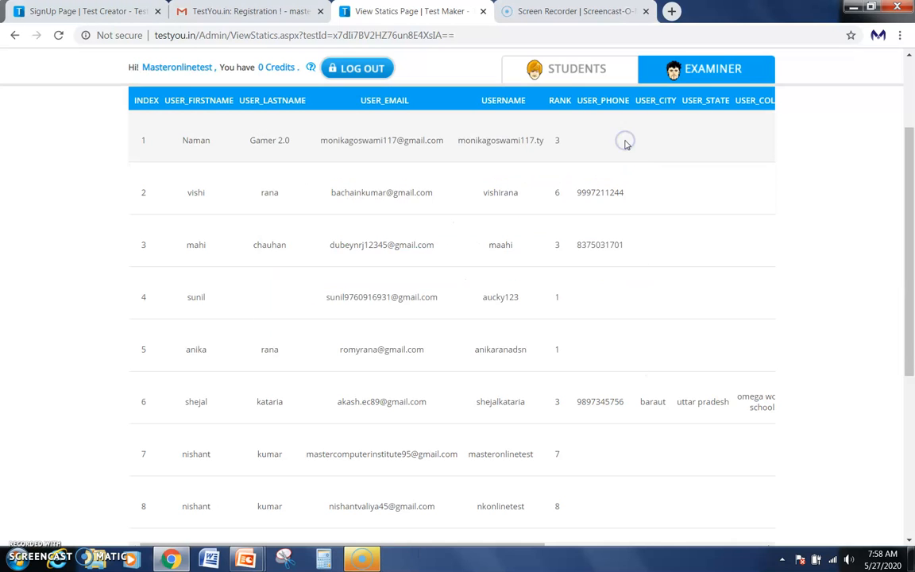
scroll(330, 298, "up", 2)
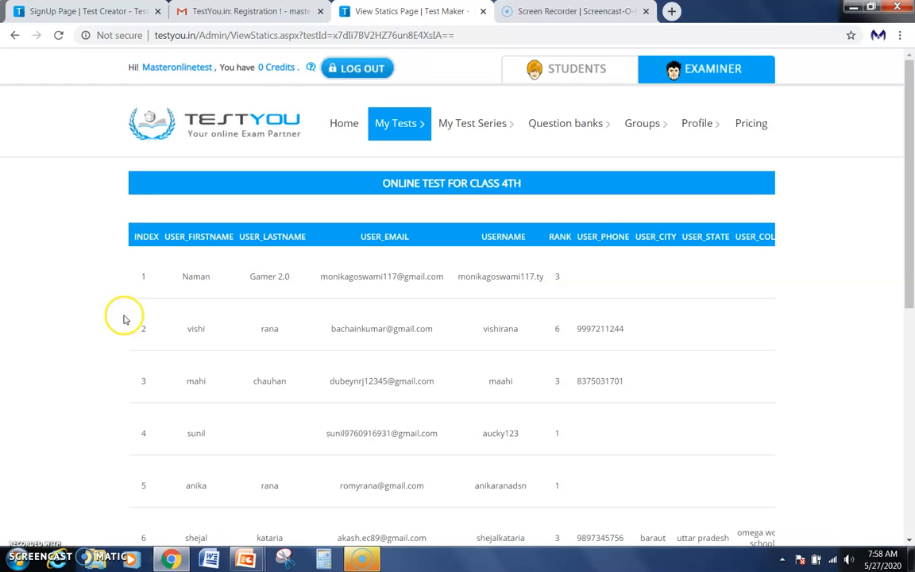